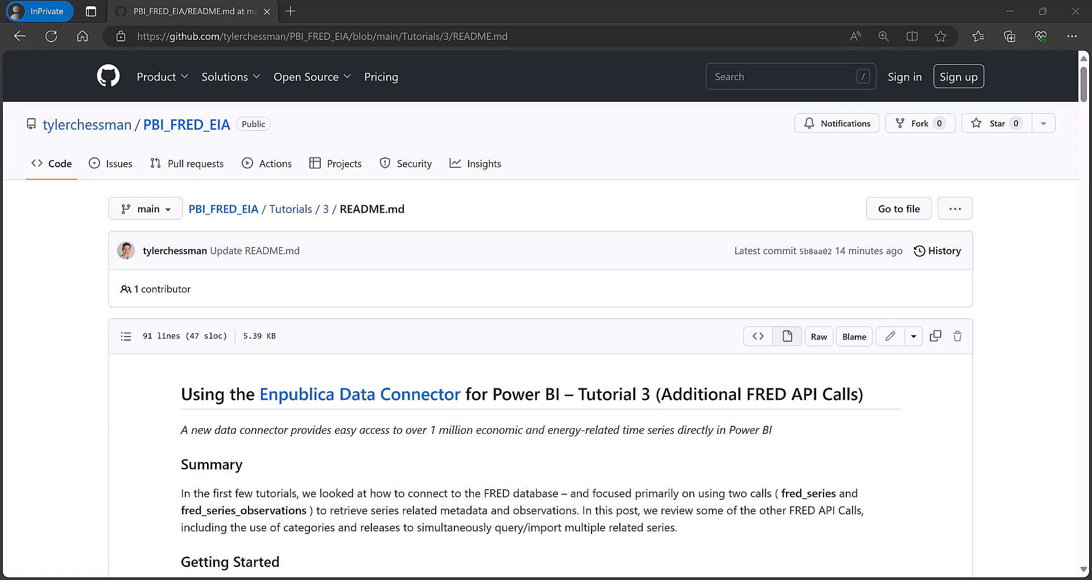
Review the tutorial README's Summary and Getting Started sections, including the report download link and the API key note
left_click_drag(1082, 85, 1079, 103)
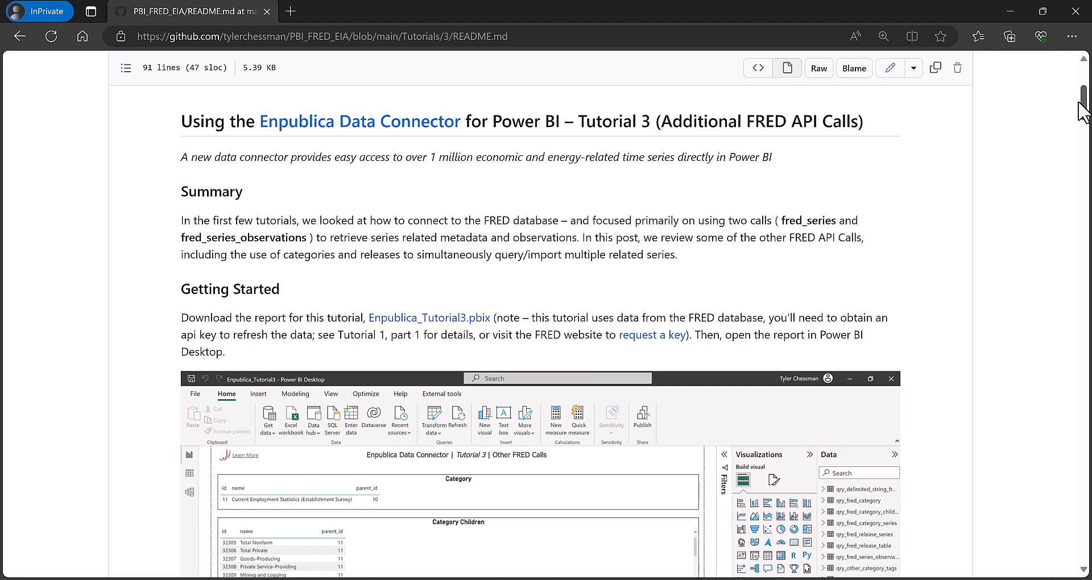
left_click_drag(1081, 108, 1081, 110)
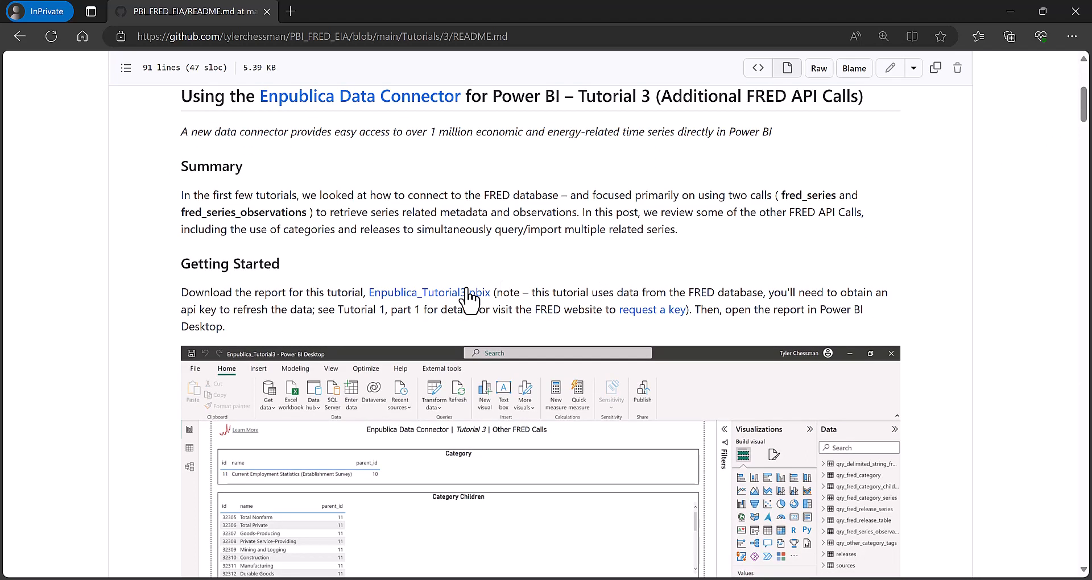
left_click(318, 38)
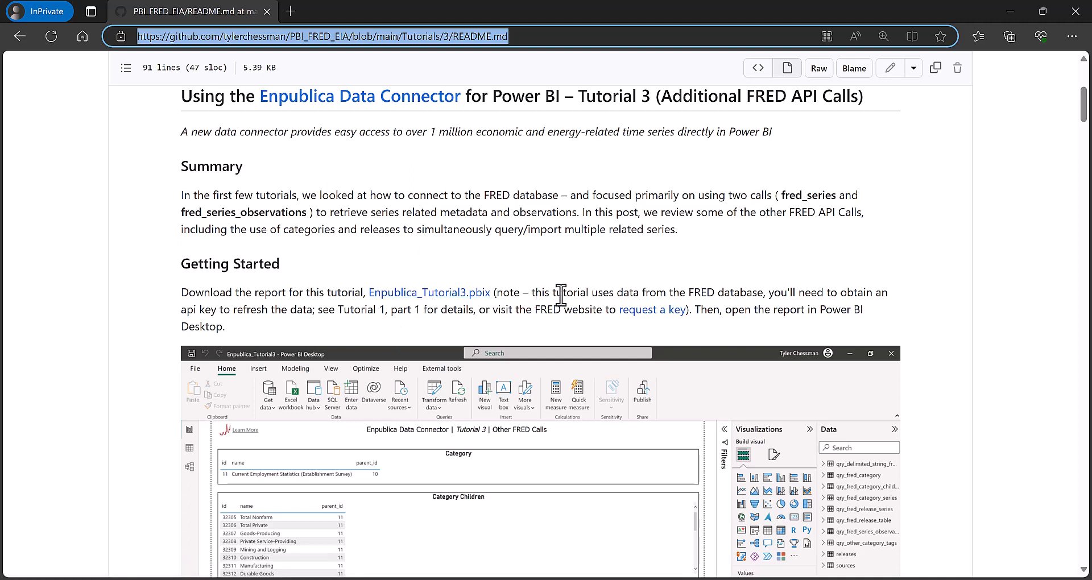
left_click_drag(560, 294, 687, 310)
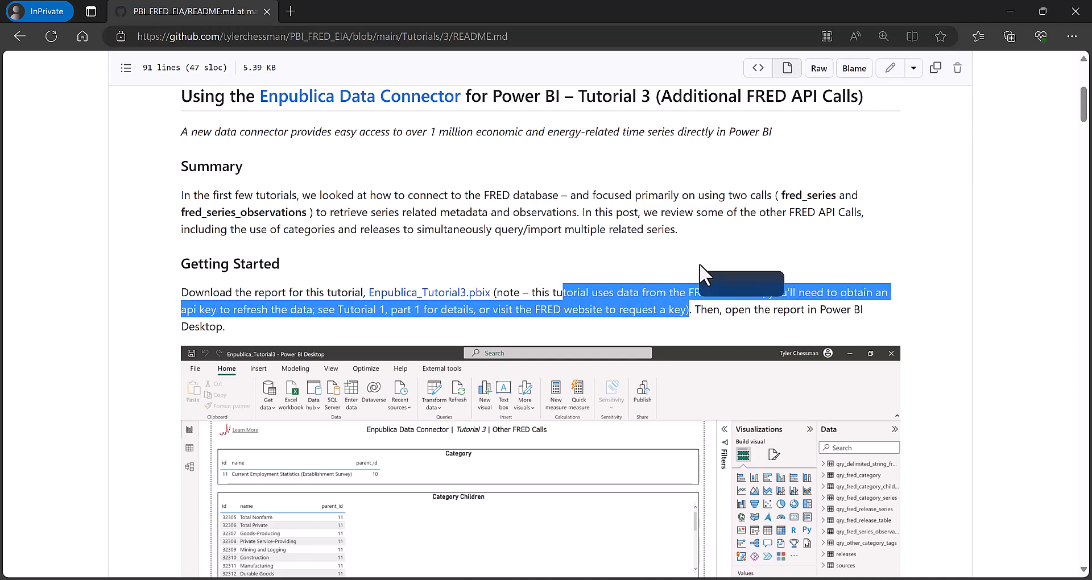
left_click(705, 274)
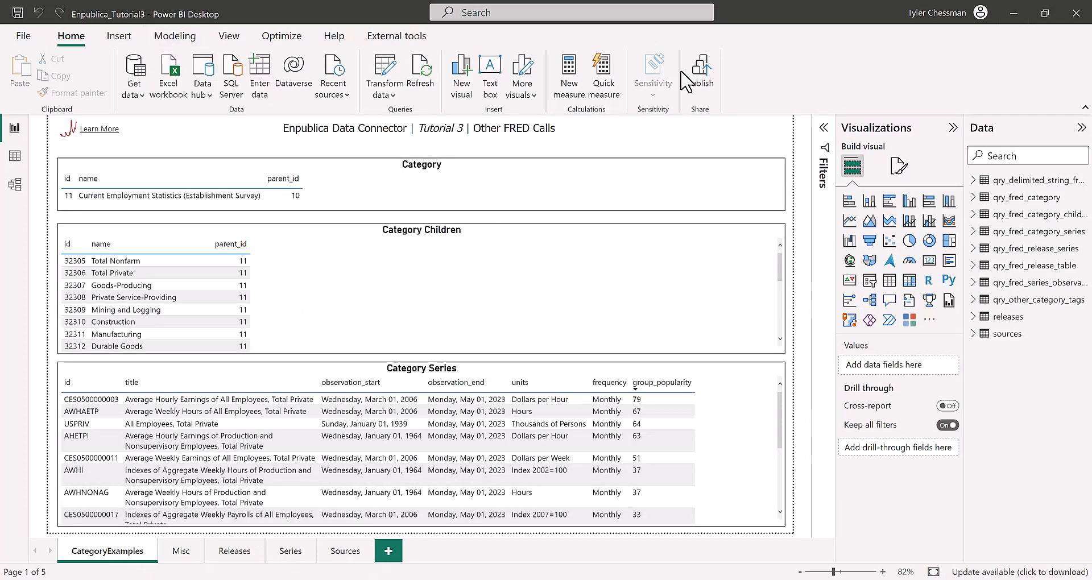
Switch to the Enpublica_Tutorial3 report in Power BI Desktop, open the Power Query Editor and select the ctgry query group
left_click(384, 71)
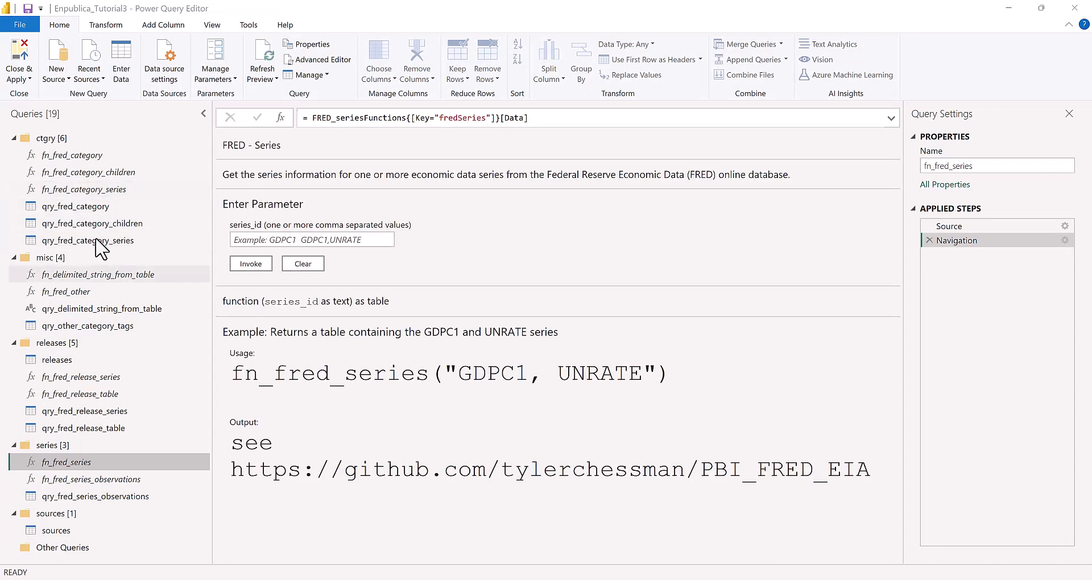
right_click(50, 140)
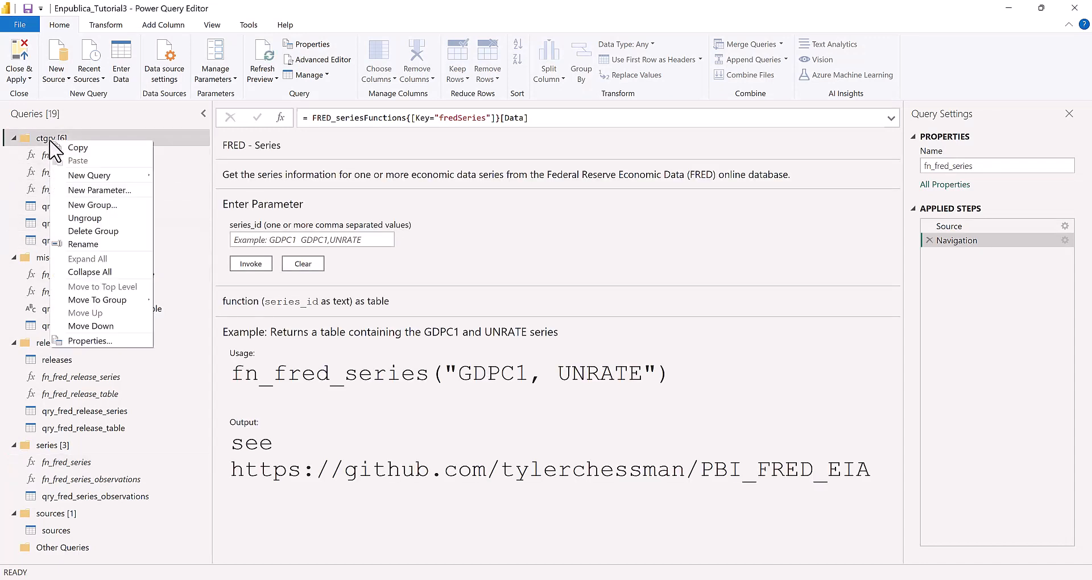
left_click(179, 208)
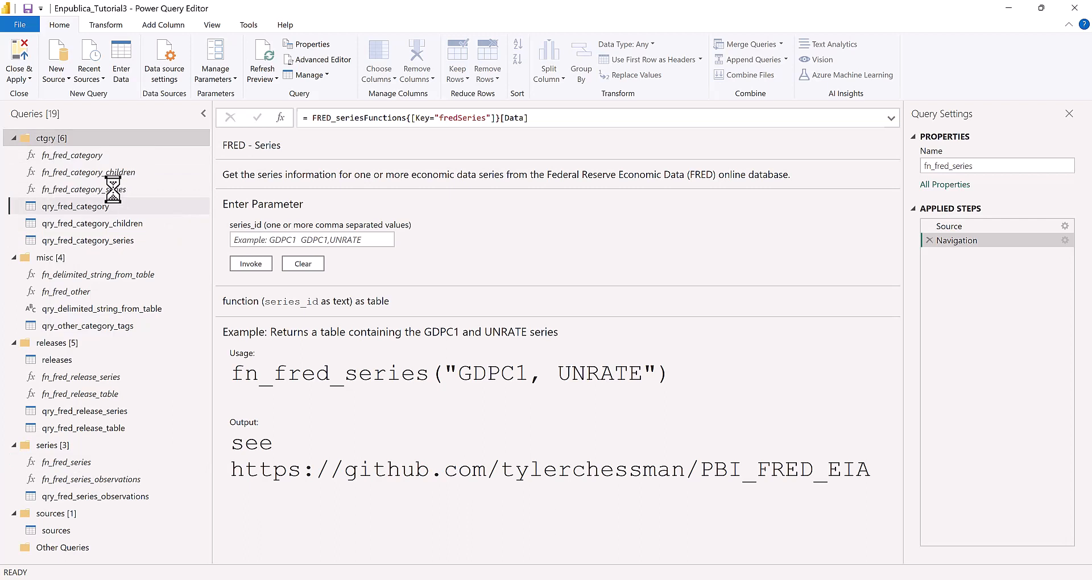
left_click(87, 142)
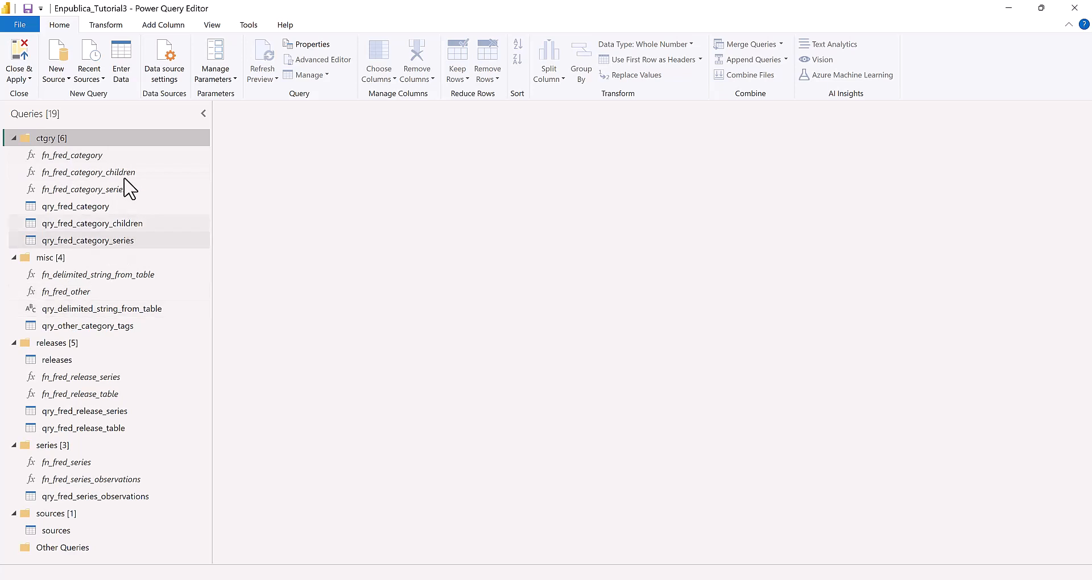
Search the data sources for "enp" and connect to Enpublica - FRED & EIA Data (Beta), accepting the third-party service notice
left_click(55, 80)
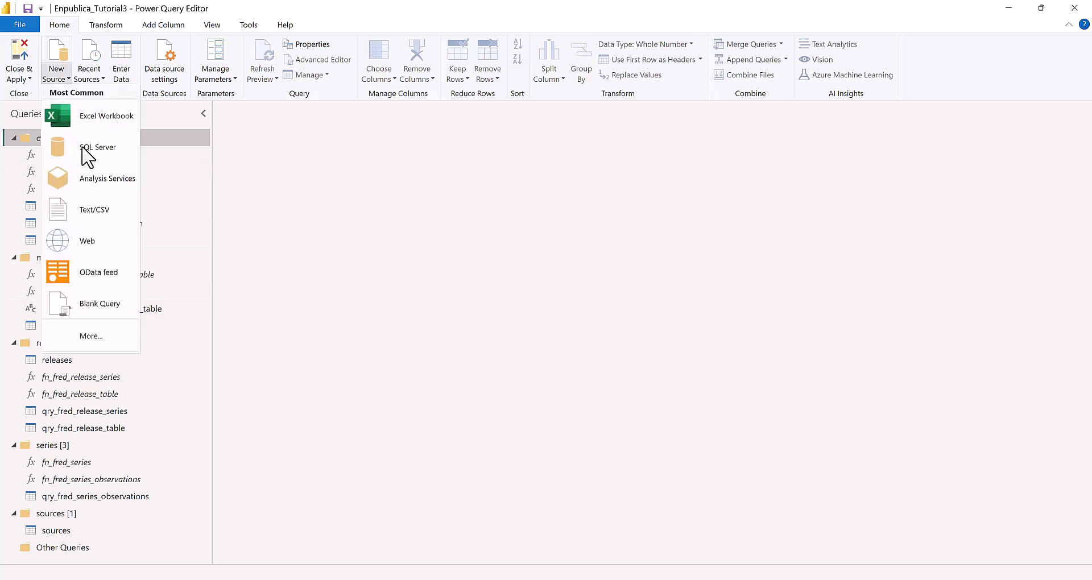
left_click(91, 336)
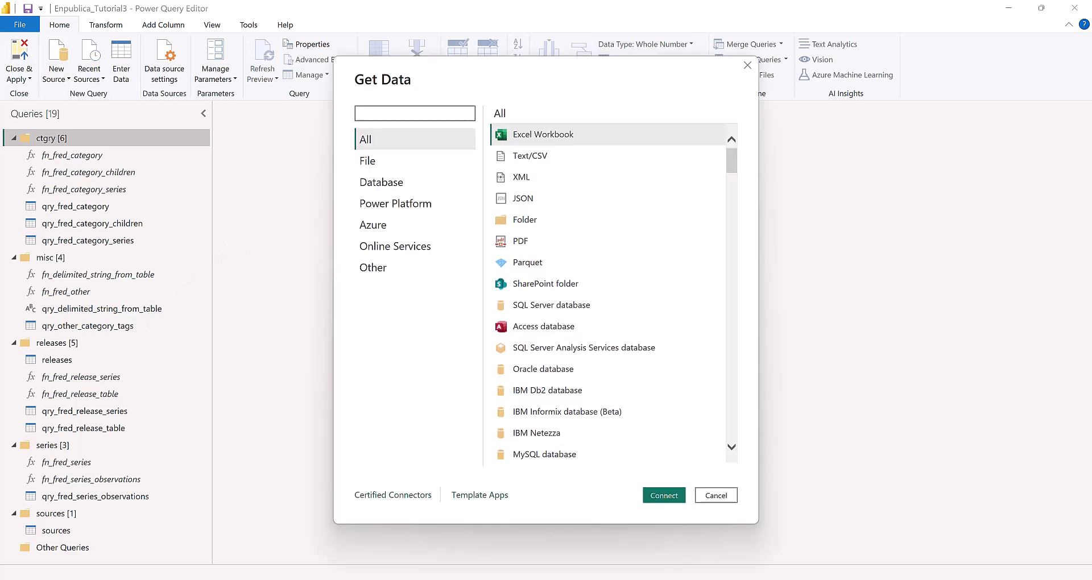
left_click(401, 116)
left_click(560, 137)
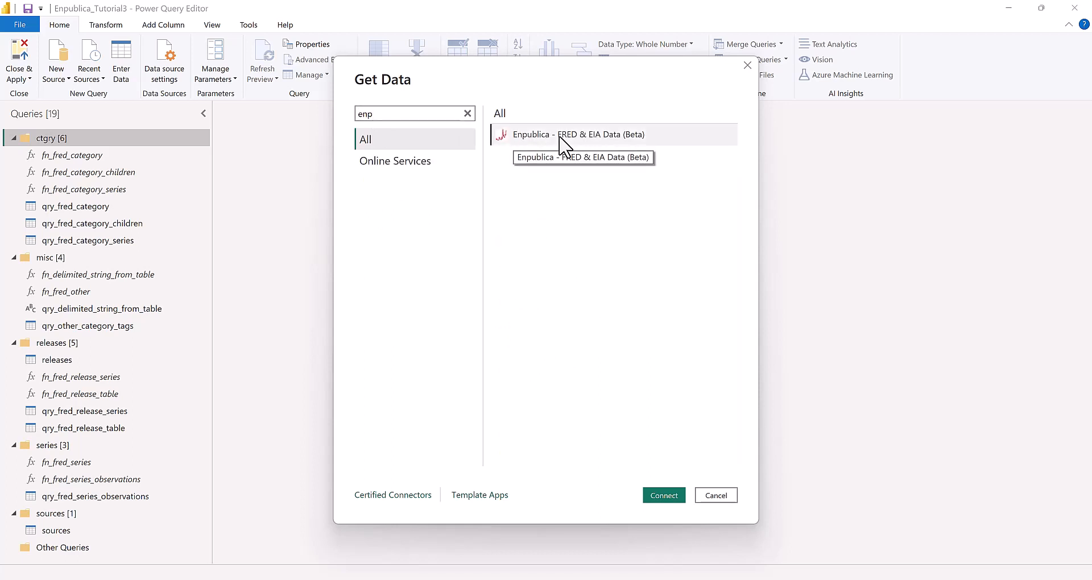
left_click(669, 500)
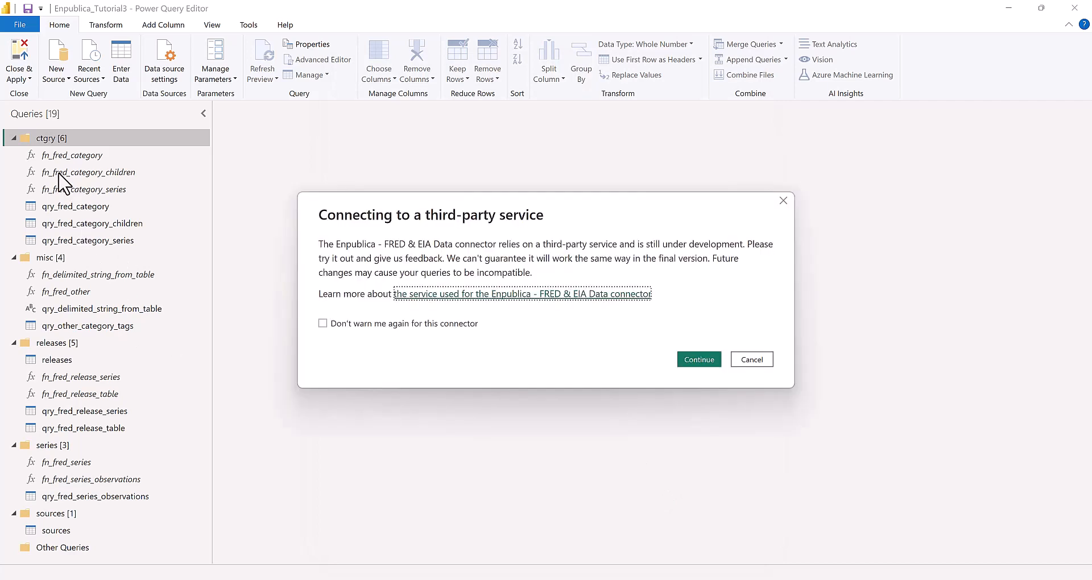
left_click(707, 359)
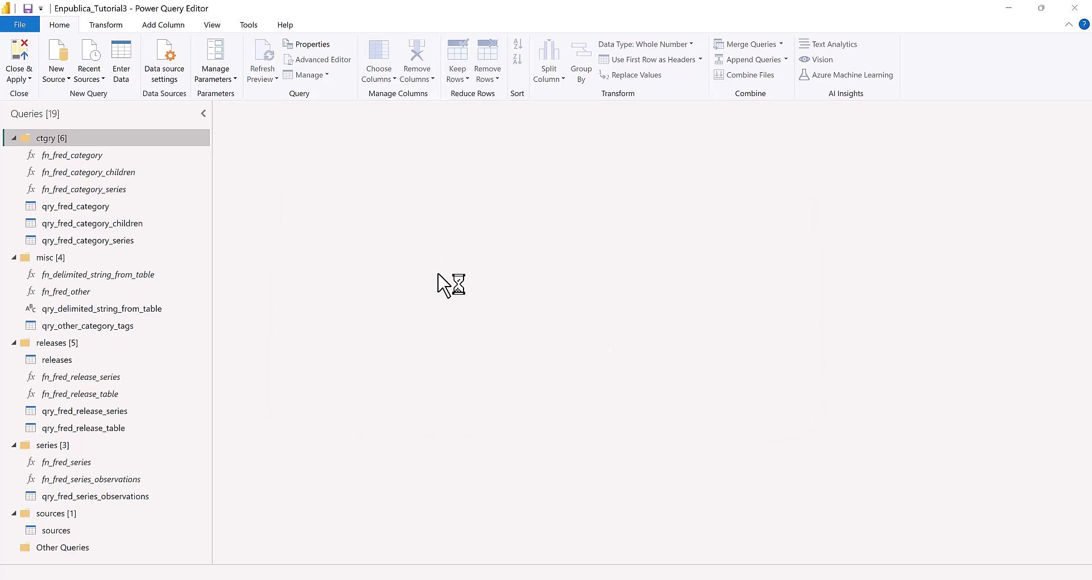
Choose enpublica_FRED as the Enpublica data source
left_click(389, 276)
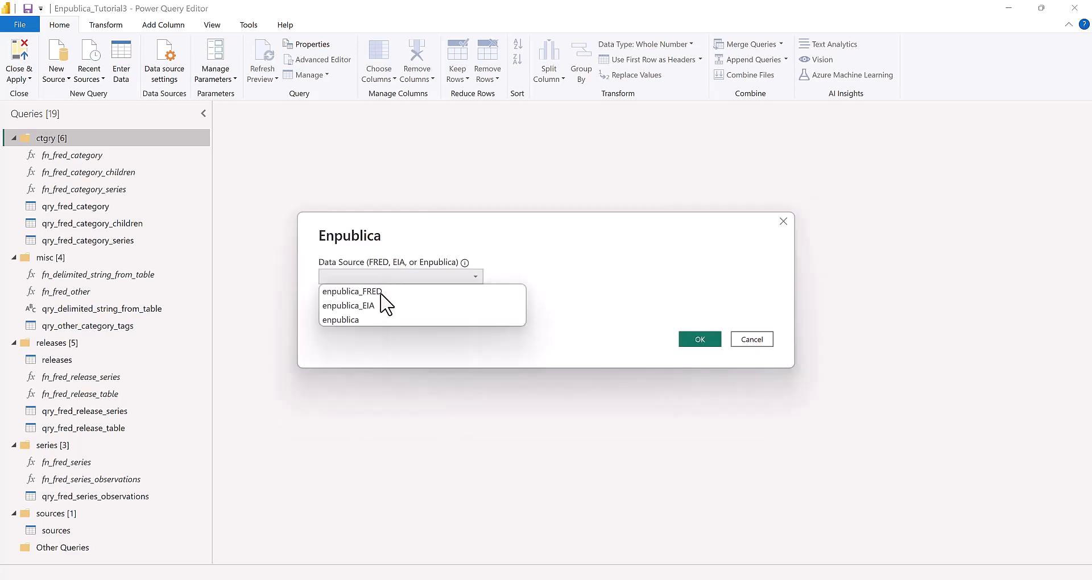
left_click(381, 292)
left_click(694, 344)
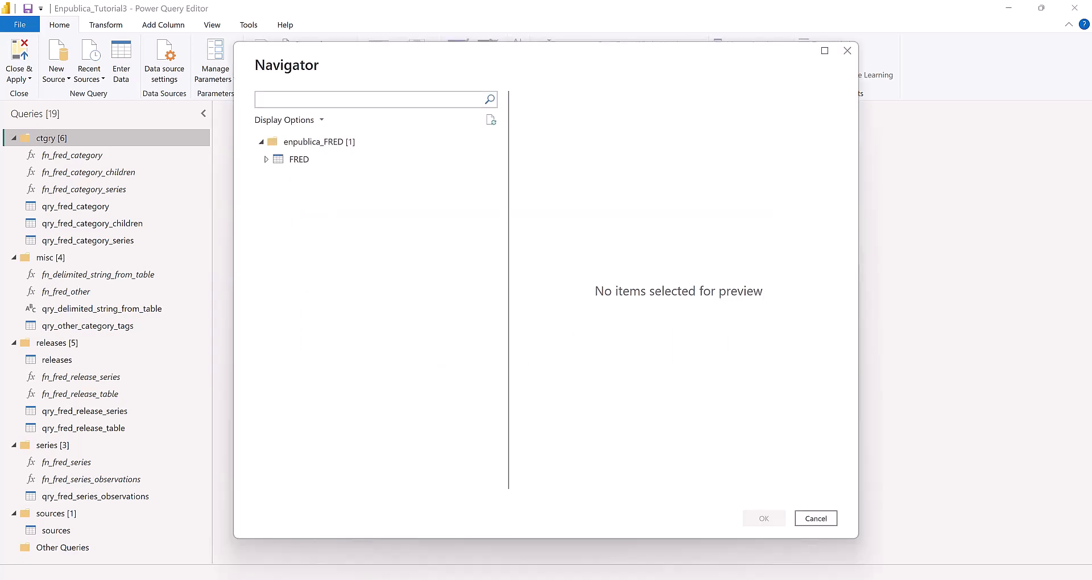
Expand the FRED ctgry and misc groups, mark fn_fred_category and fn_fred_category_children for import, and cancel the import
left_click(266, 159)
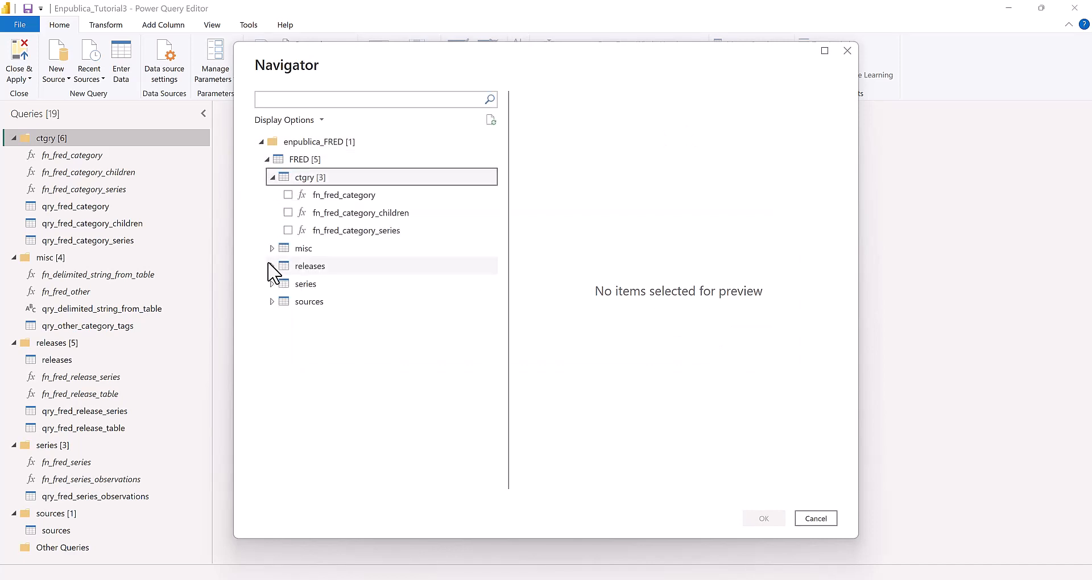
left_click(271, 249)
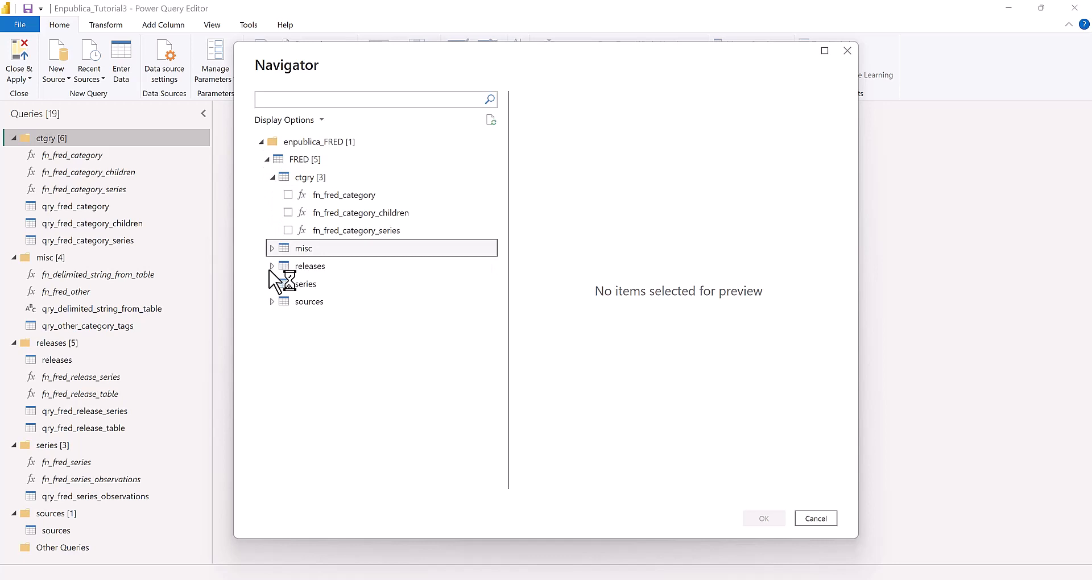
left_click(294, 196)
left_click(288, 212)
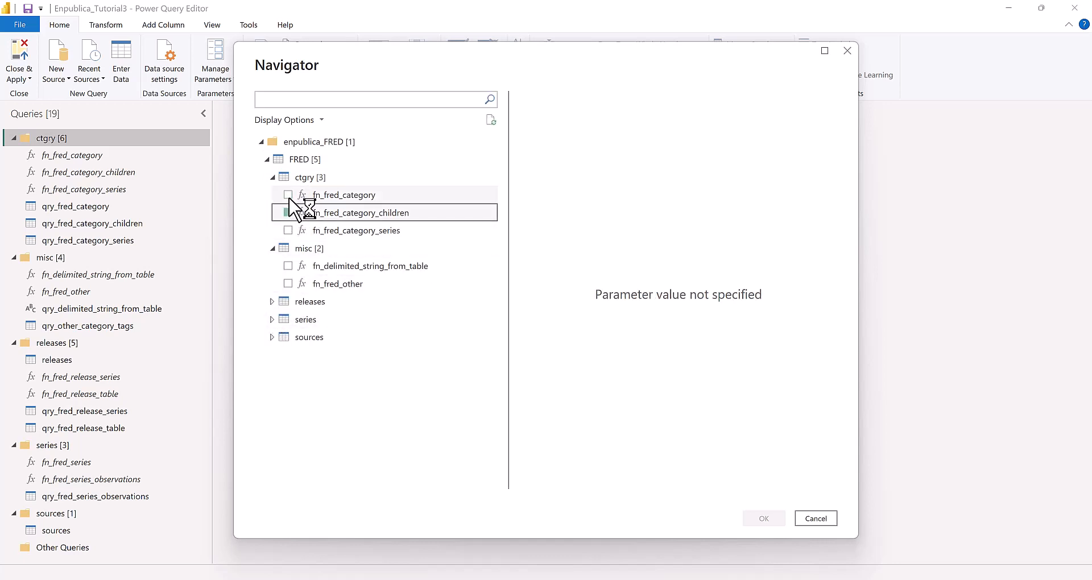
left_click(289, 195)
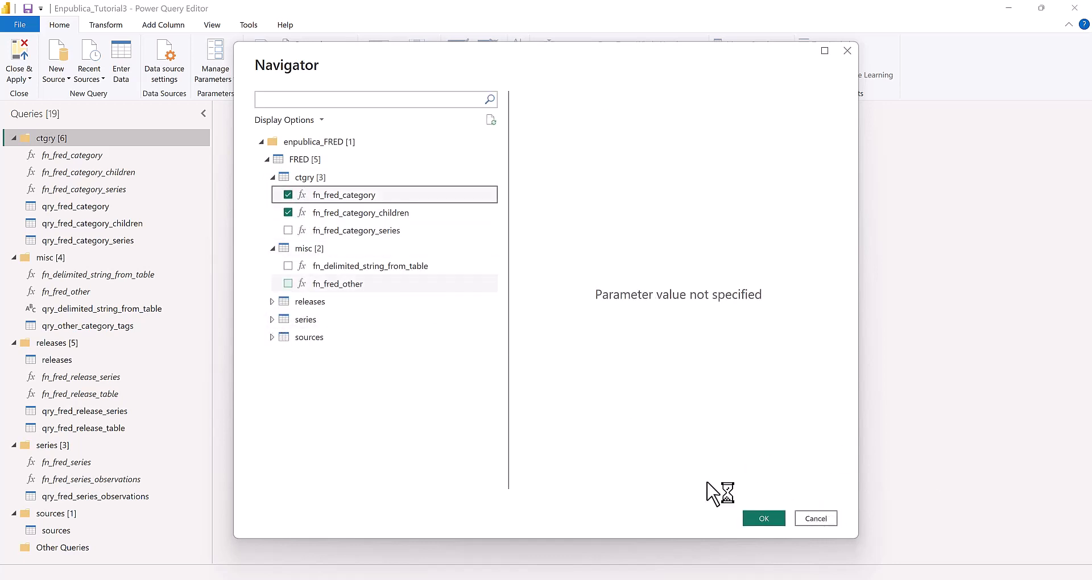
left_click(823, 519)
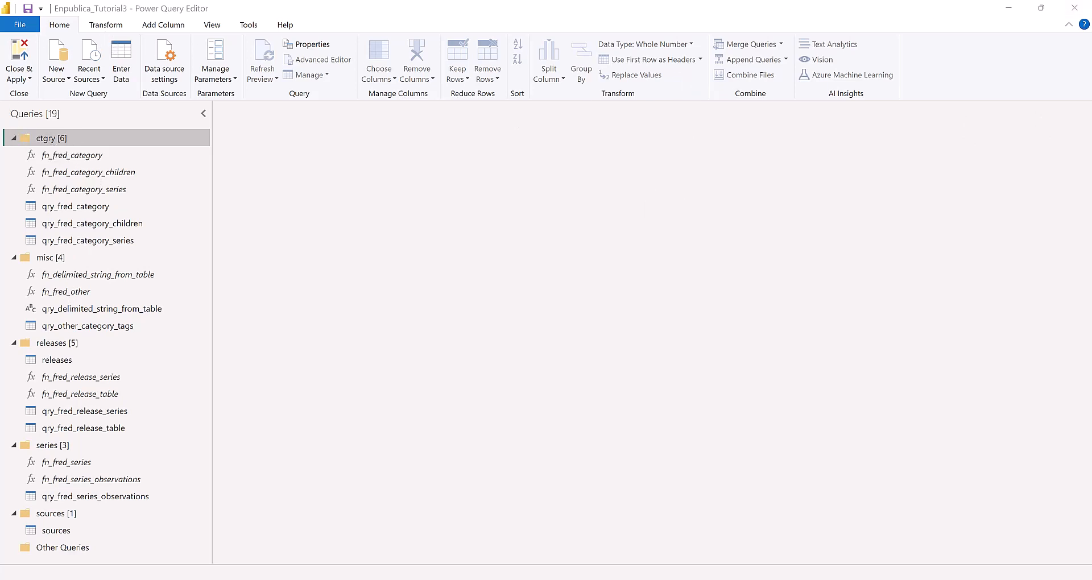
Examine the fn_fred_category and fn_fred_category_children functions together with their example queries qry_fred_category and qry_fred_category_children
left_click(72, 155)
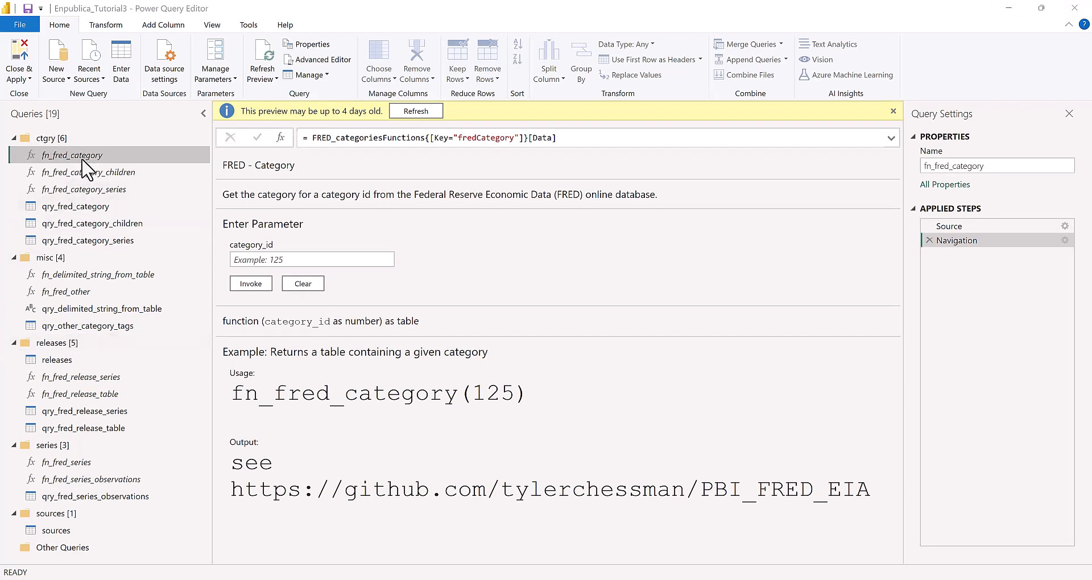
left_click(263, 259)
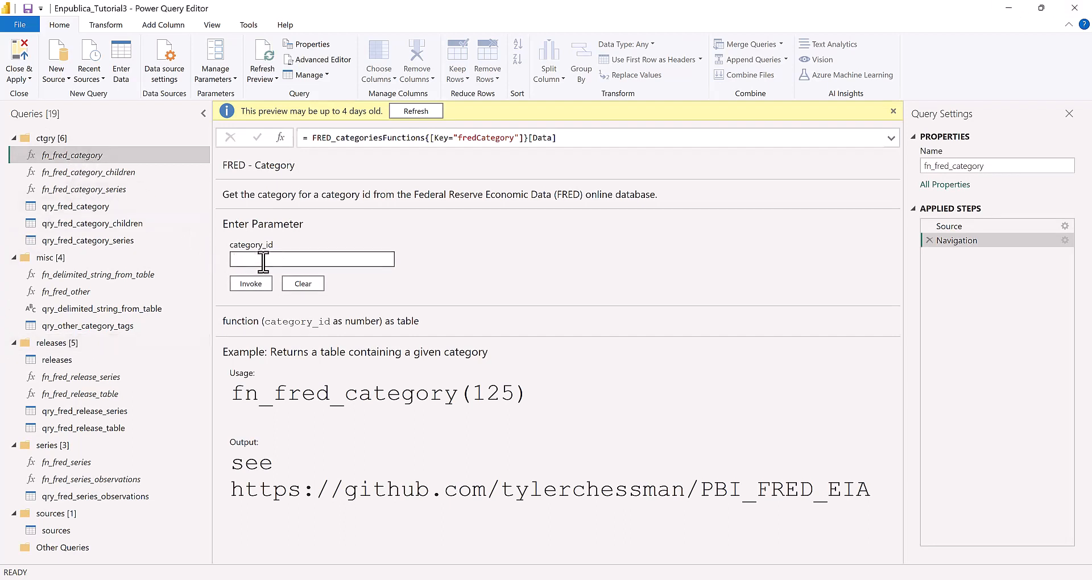
left_click(68, 207)
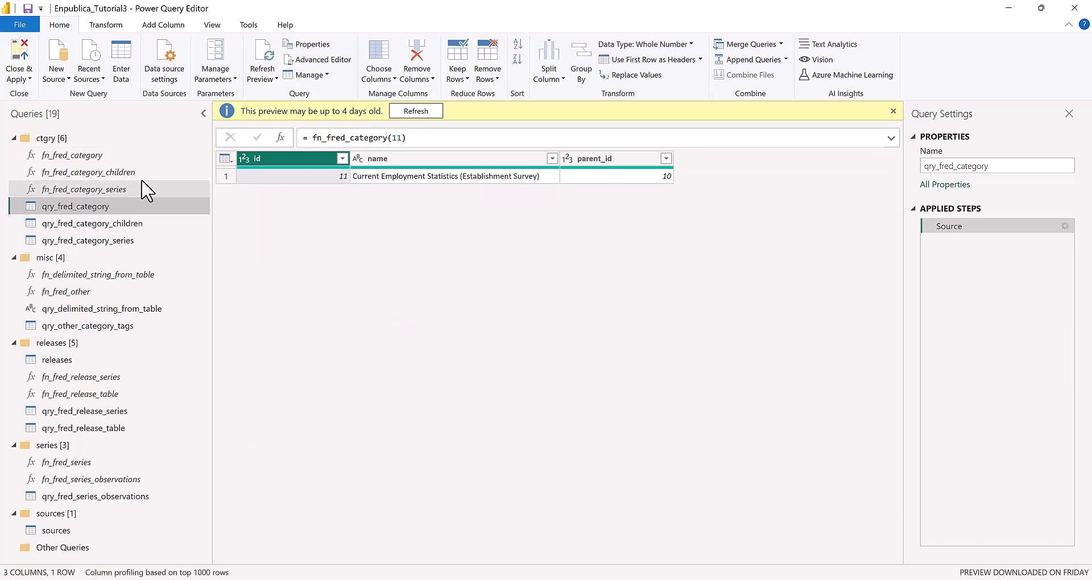
left_click(114, 174)
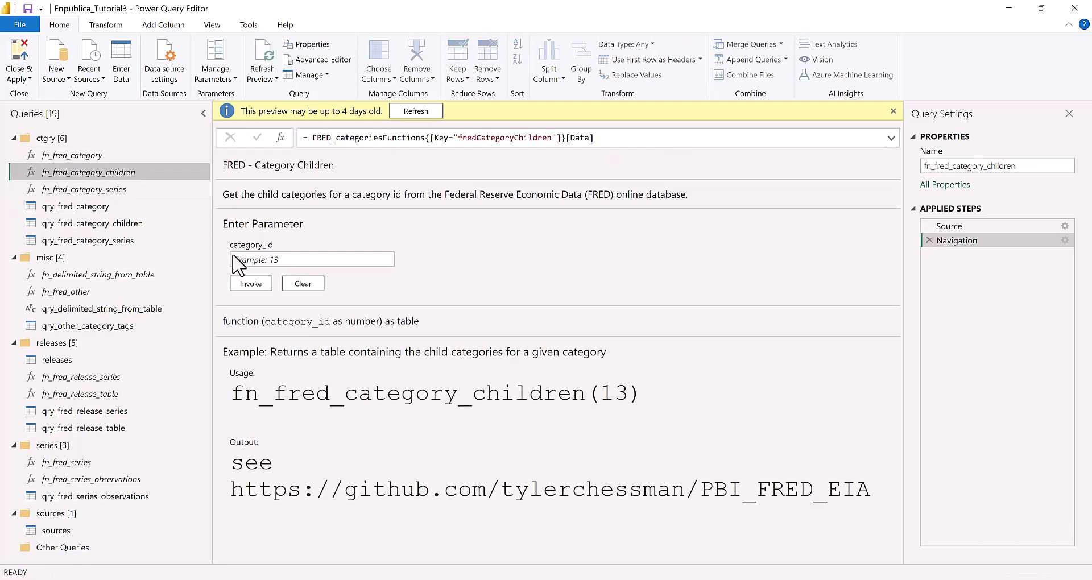
left_click(134, 224)
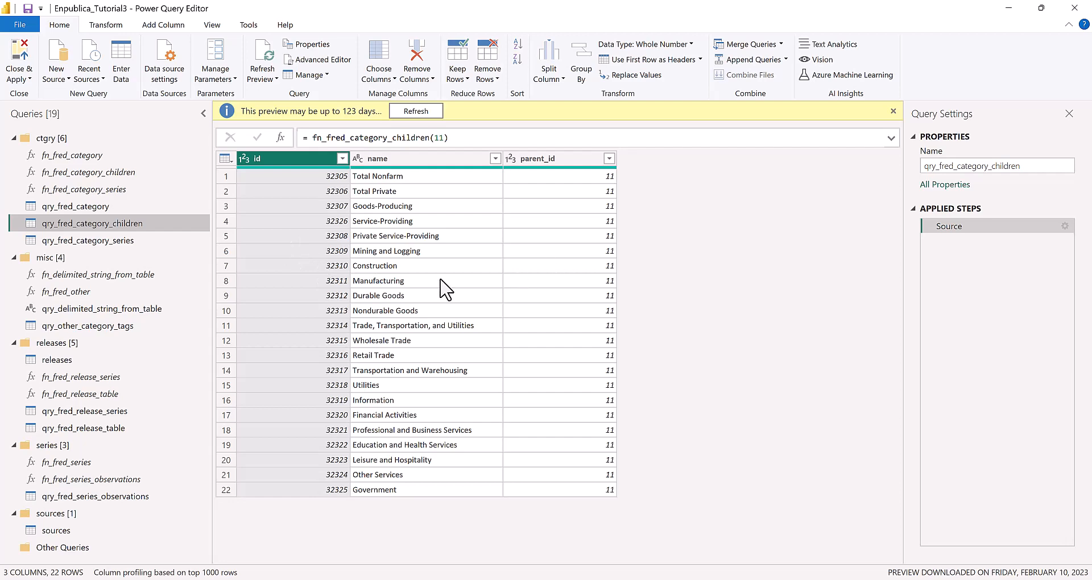
Examine the qry_fred_category_series query, highlighting the category ID argument in its formula
left_click(84, 240)
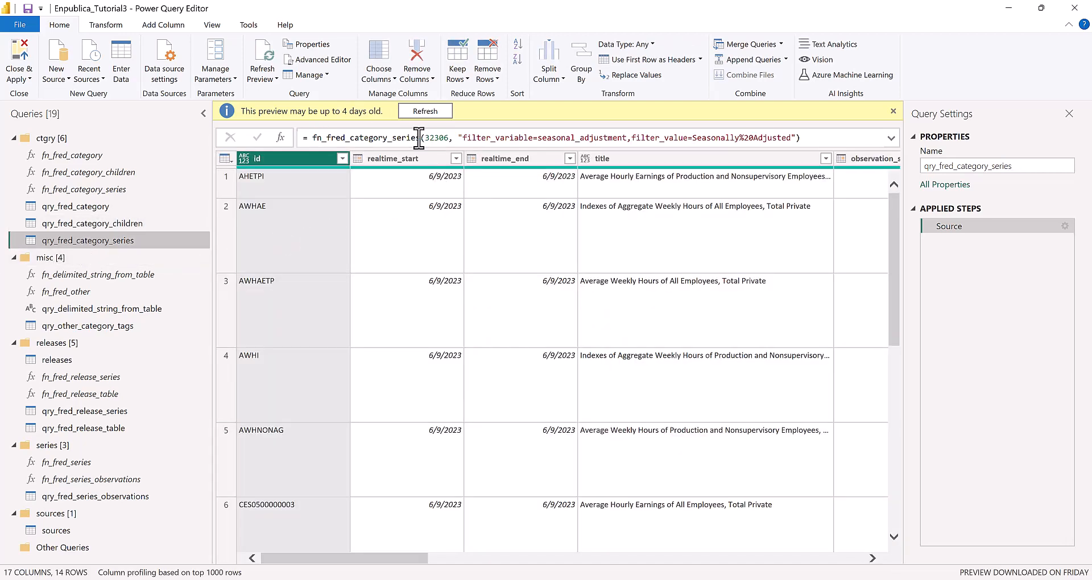
double_click(435, 137)
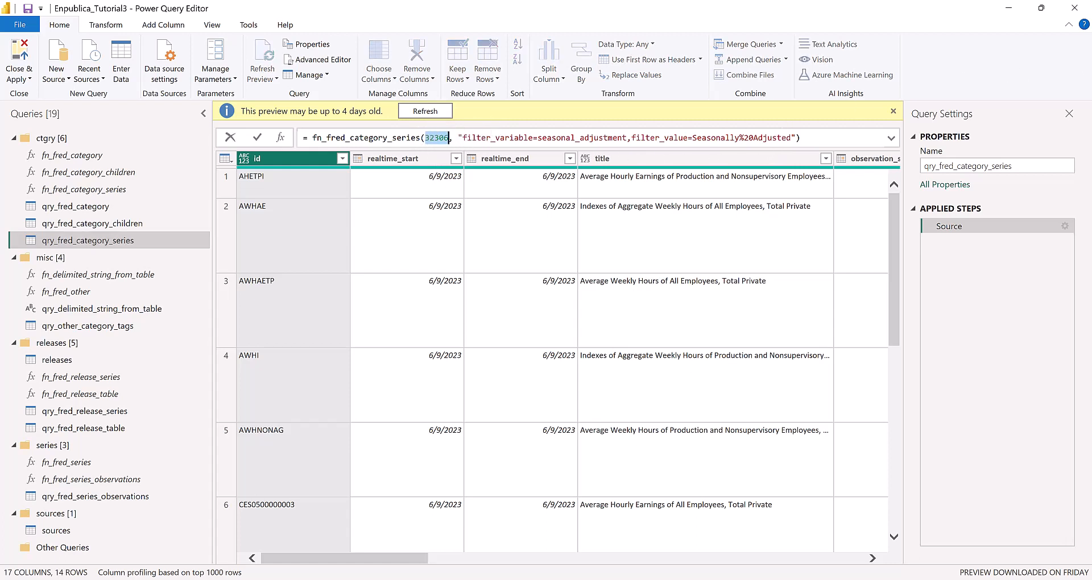
key("alt+Tab")
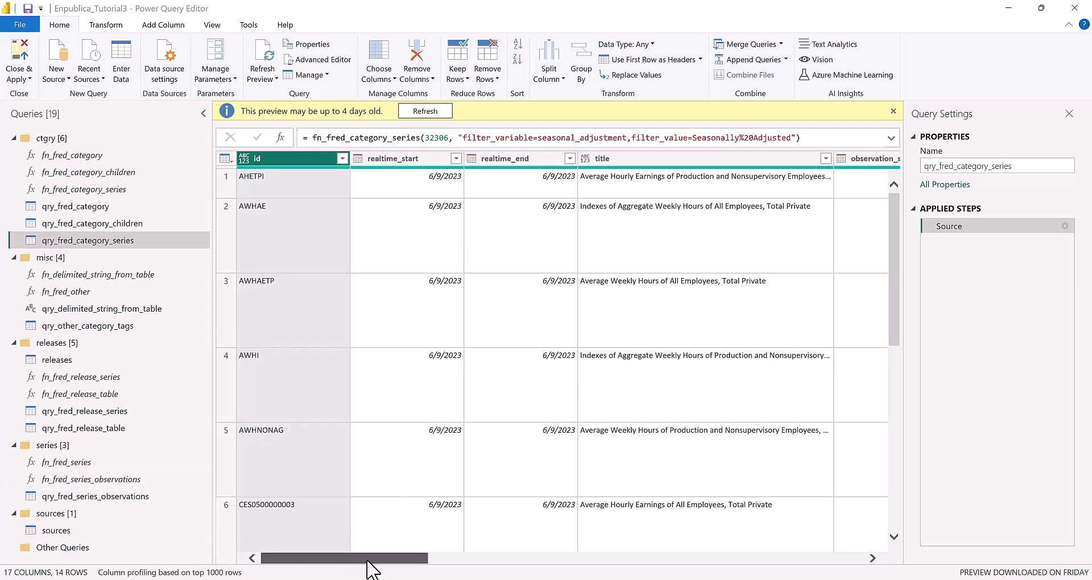
left_click_drag(372, 562, 318, 578)
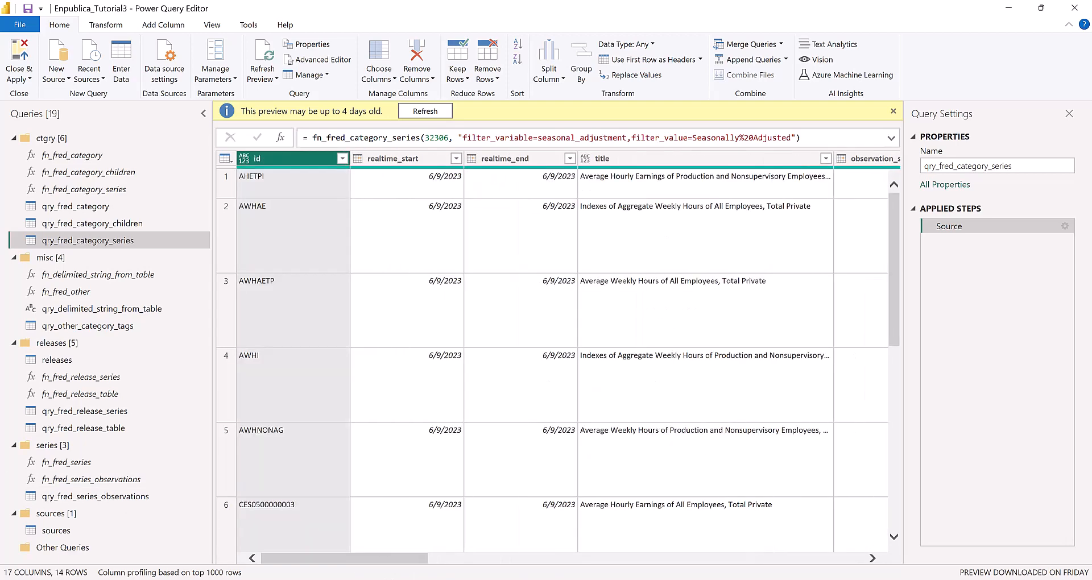
key("alt+Tab")
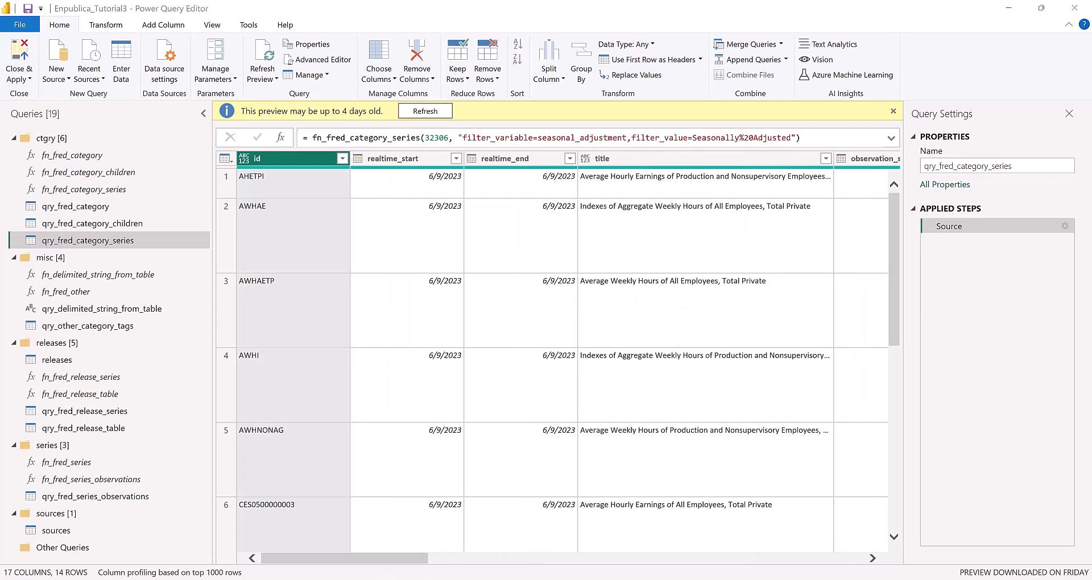
Inspect the parameters of fn_delimited_string_from_table, including its input table choices, and view the qry_delimited_string_from_table query
left_click(70, 279)
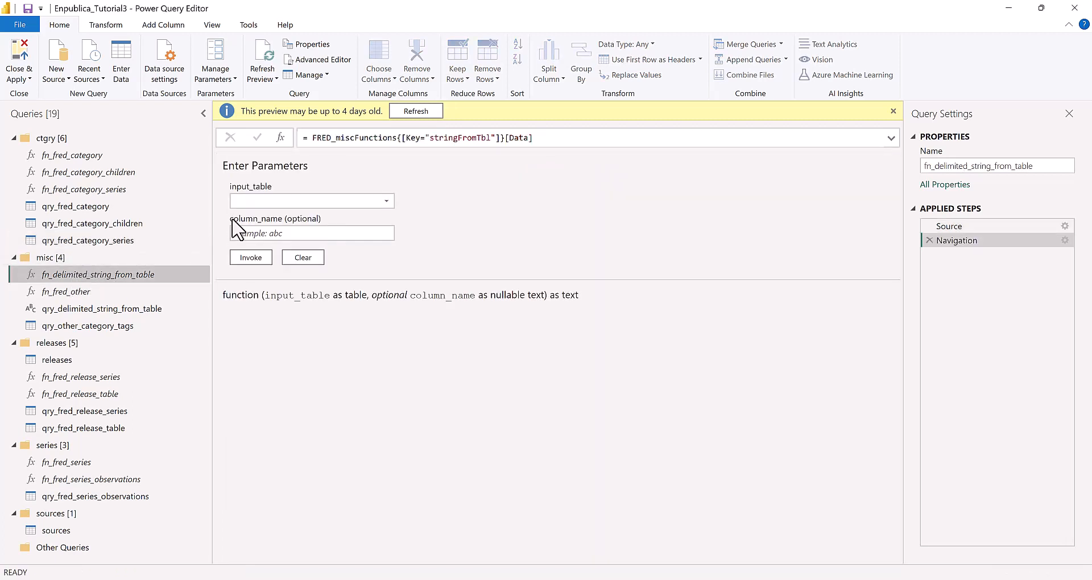
left_click(326, 204)
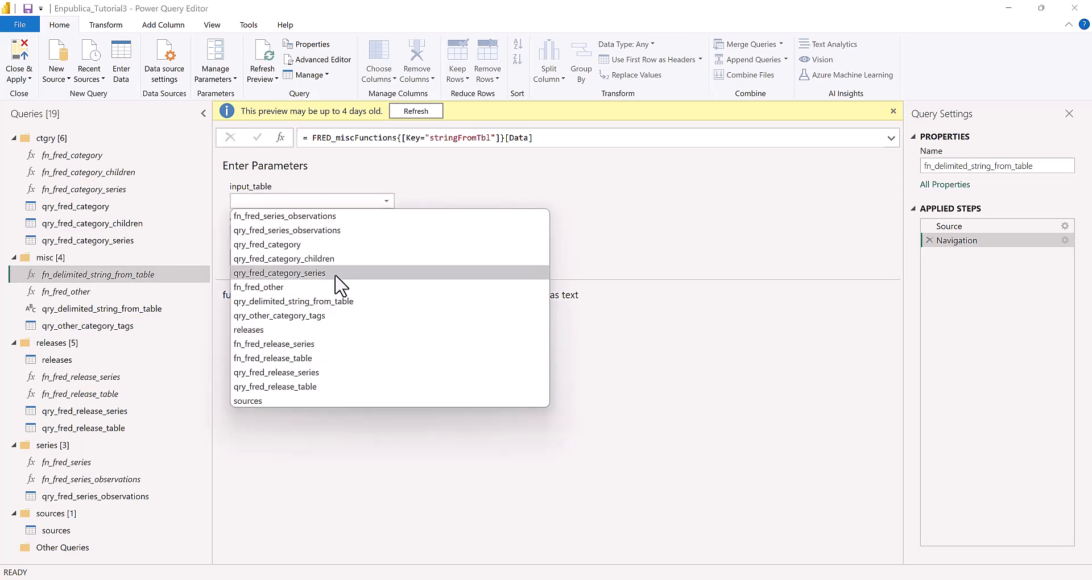
left_click(563, 178)
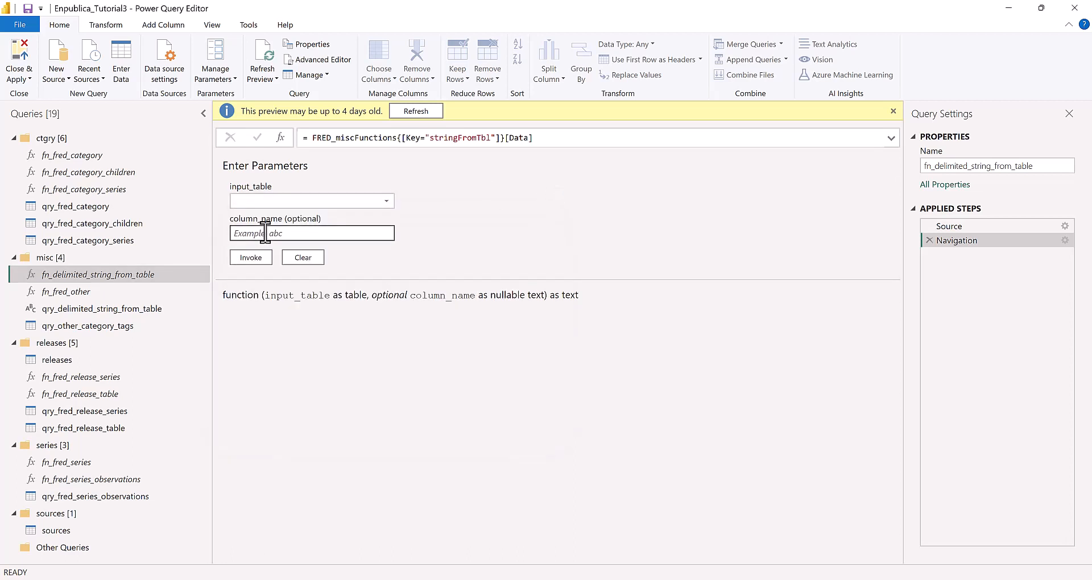
left_click(60, 310)
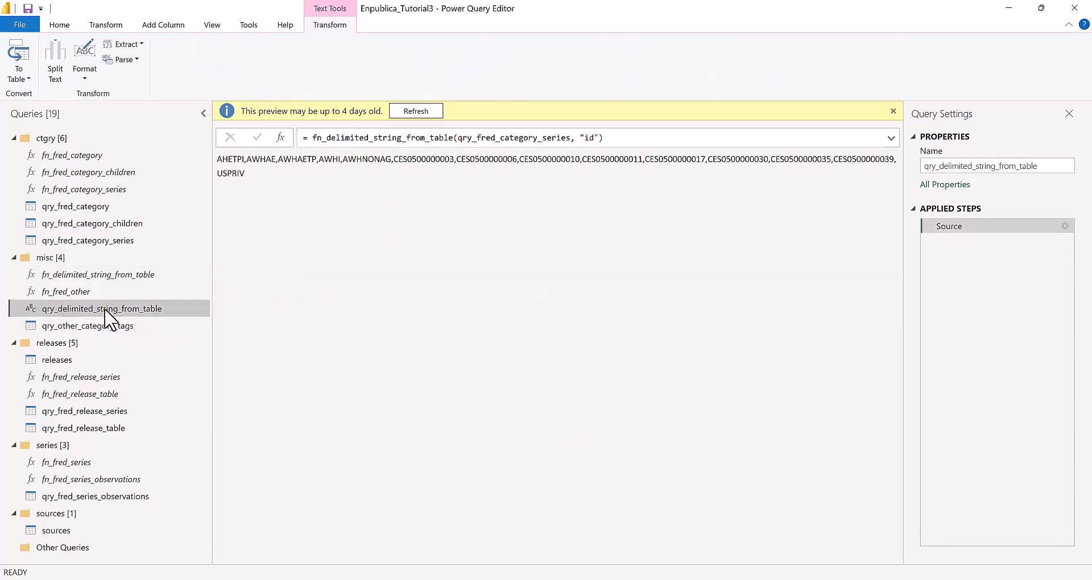
Examine the qry_delimited_string_from_table formula, highlighting its table and "id" column arguments and checking the referenced qry_fred_category_series query
double_click(478, 139)
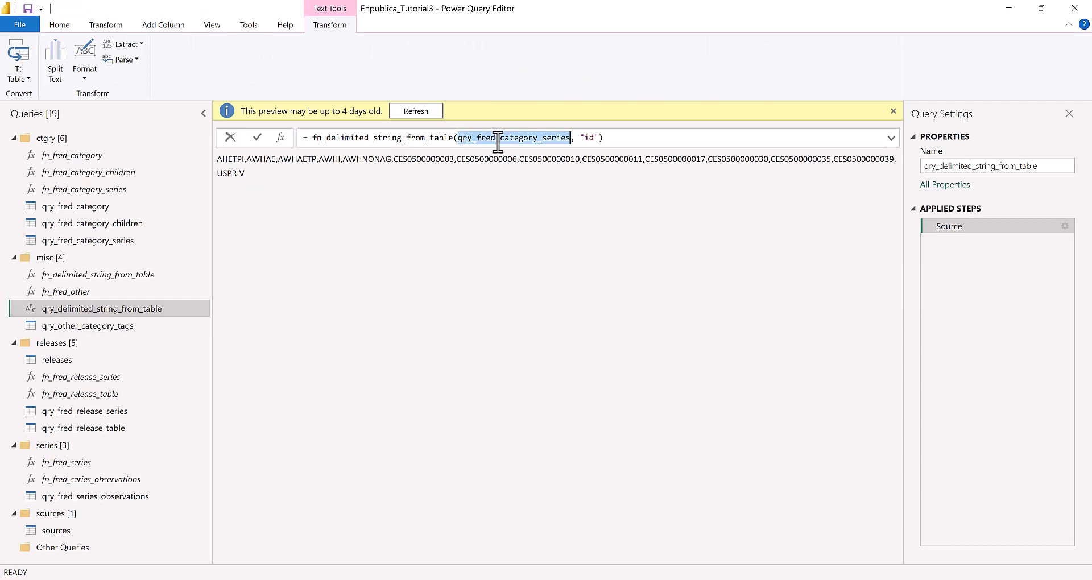
left_click(87, 240)
left_click(90, 243)
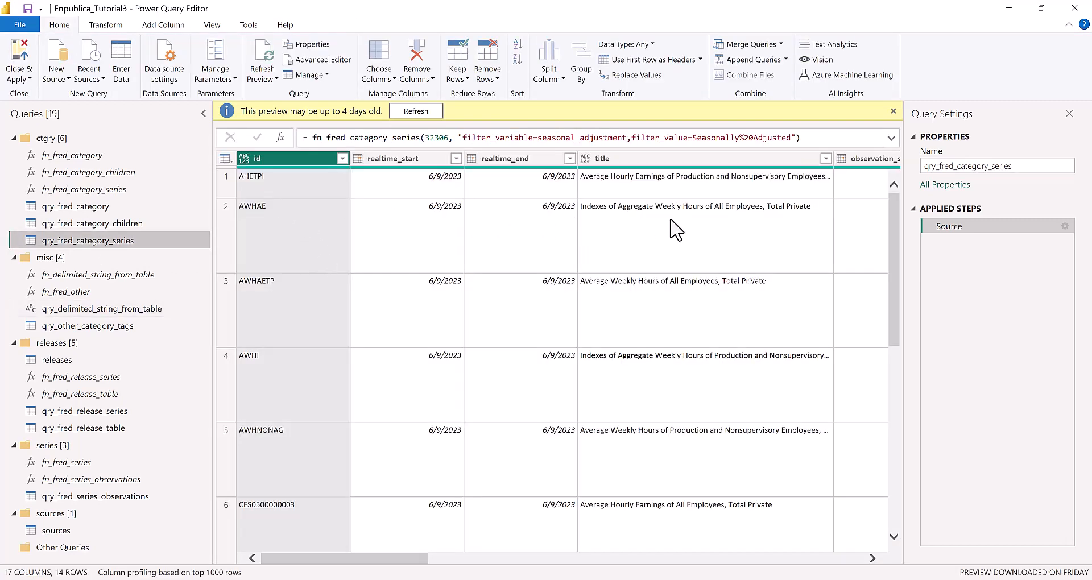
left_click(92, 310)
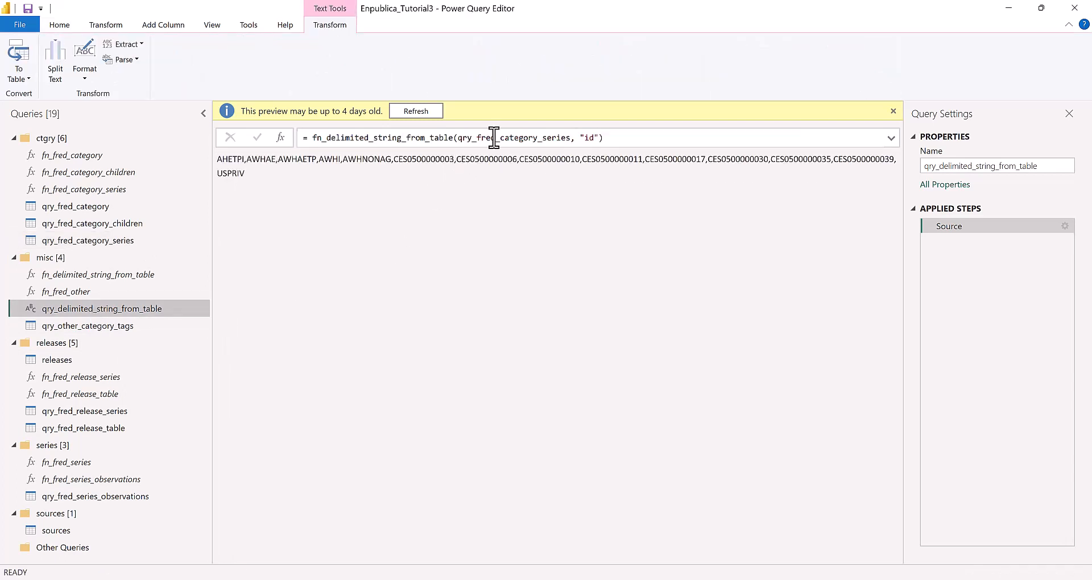
double_click(494, 137)
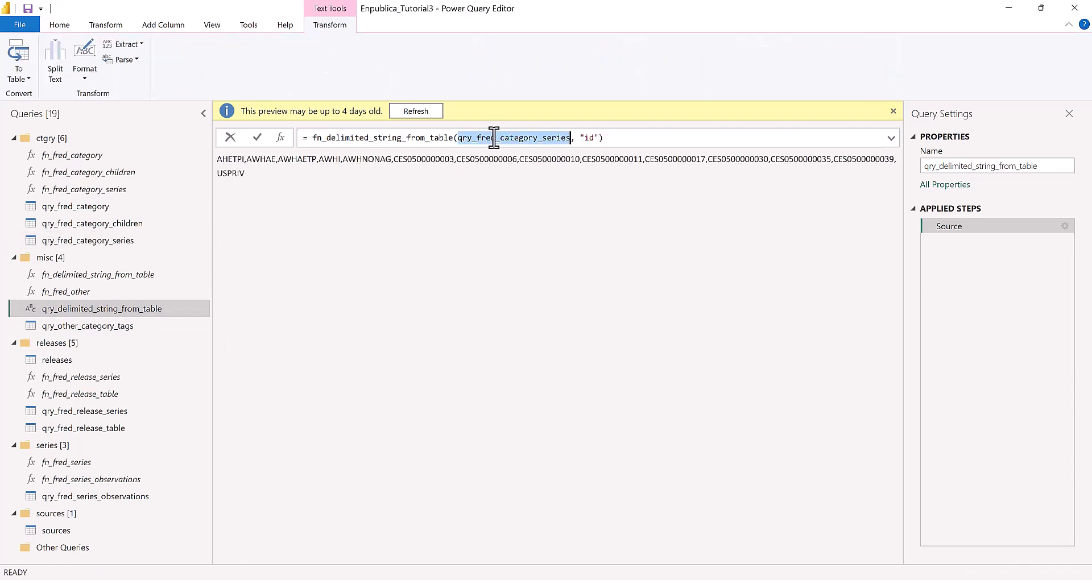
double_click(588, 137)
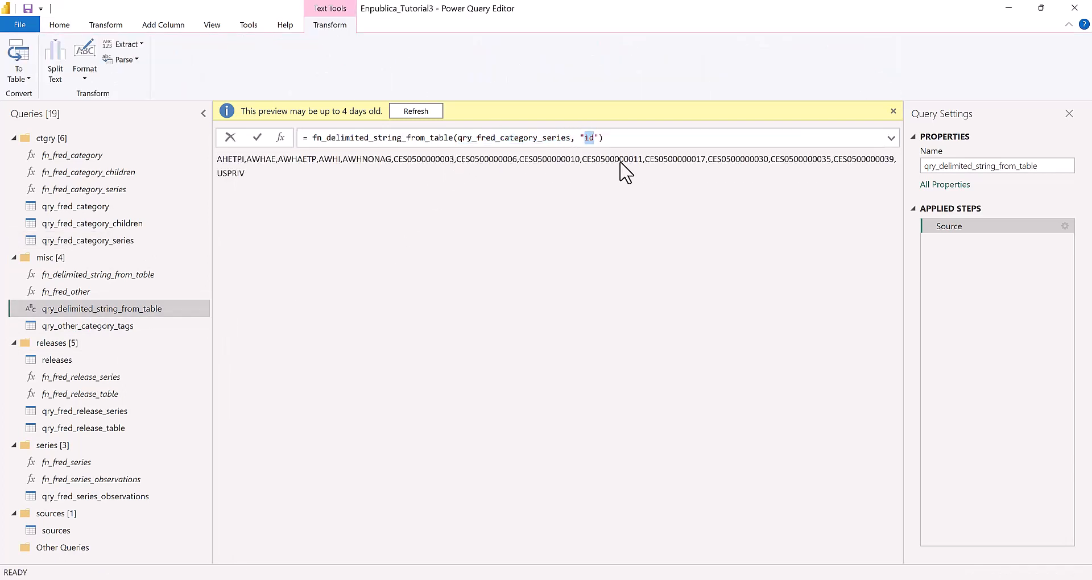
Review the id columns of qry_fred_category_children and qry_fred_category_series, and compare the series IDs with the qry_delimited_string_from_table output
left_click(84, 222)
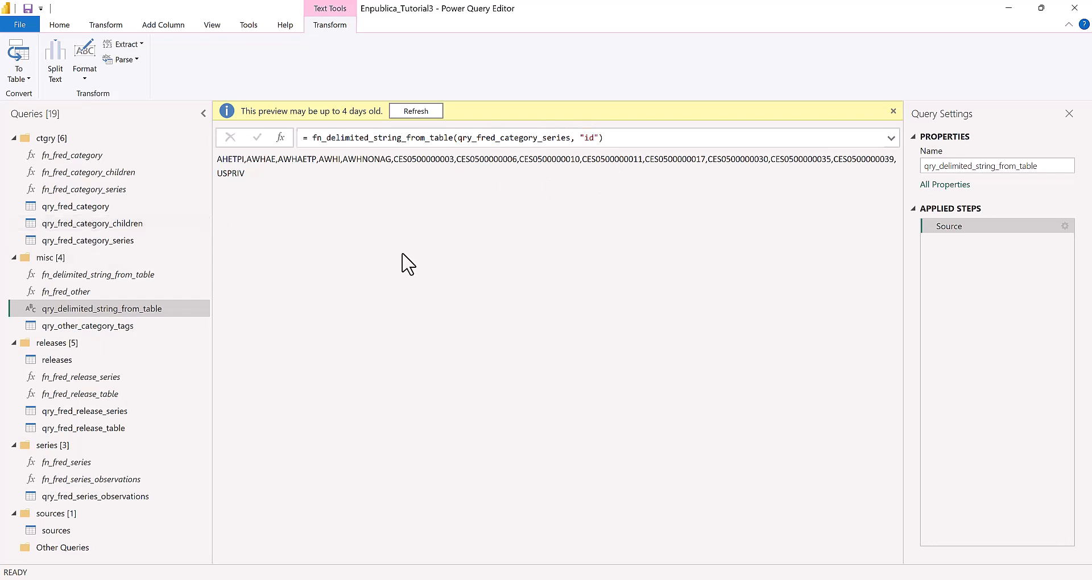
left_click(72, 227)
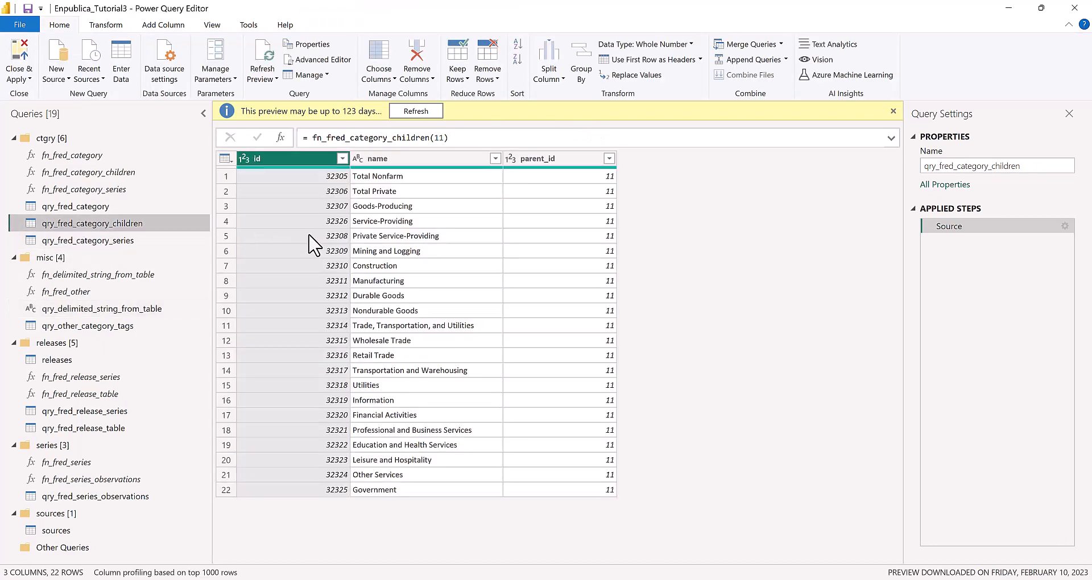
left_click(93, 241)
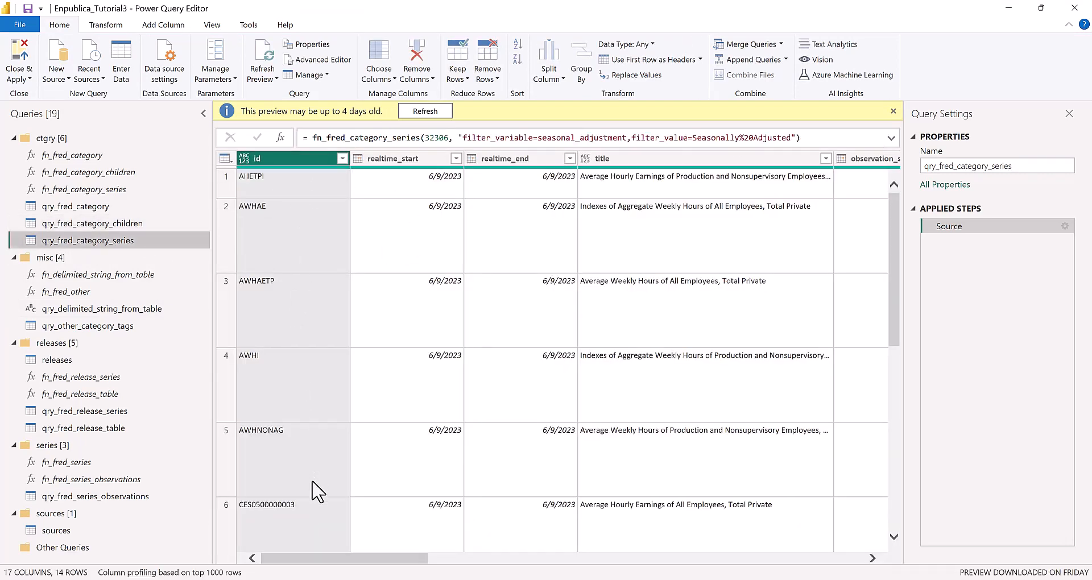
left_click_drag(894, 248, 895, 285)
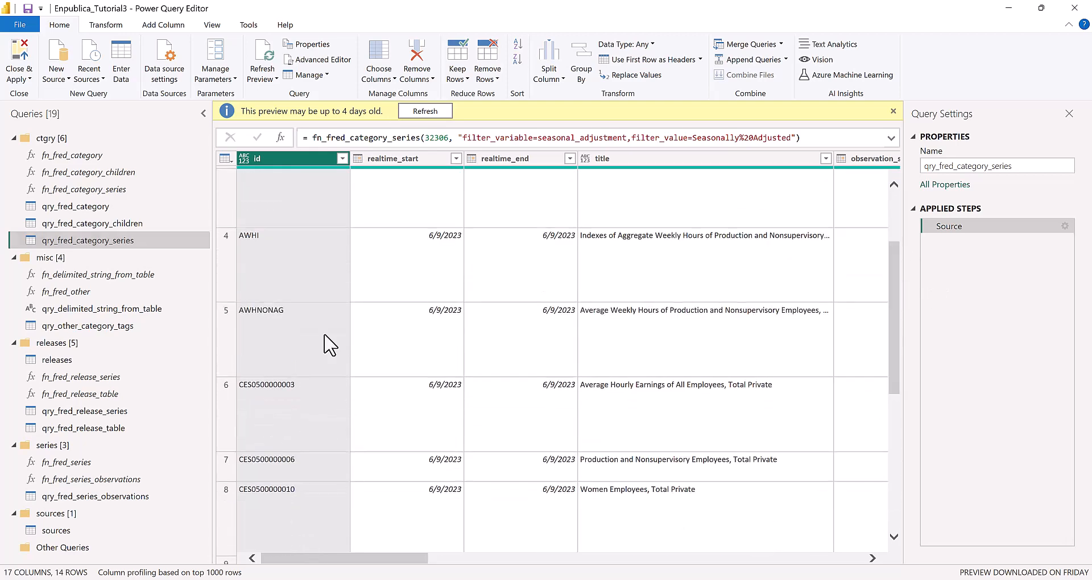
left_click(102, 310)
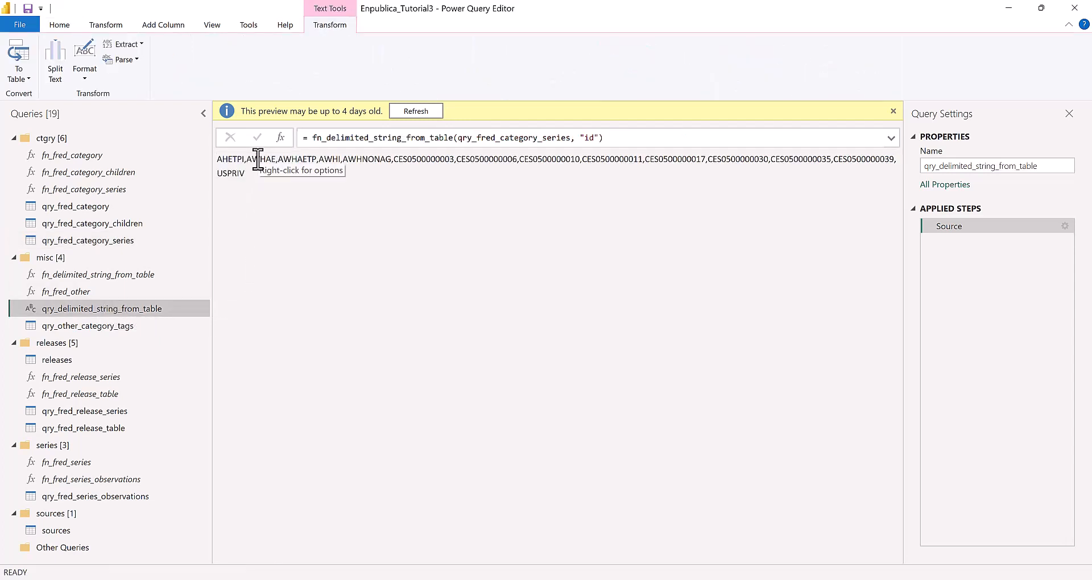
key("alt+Tab")
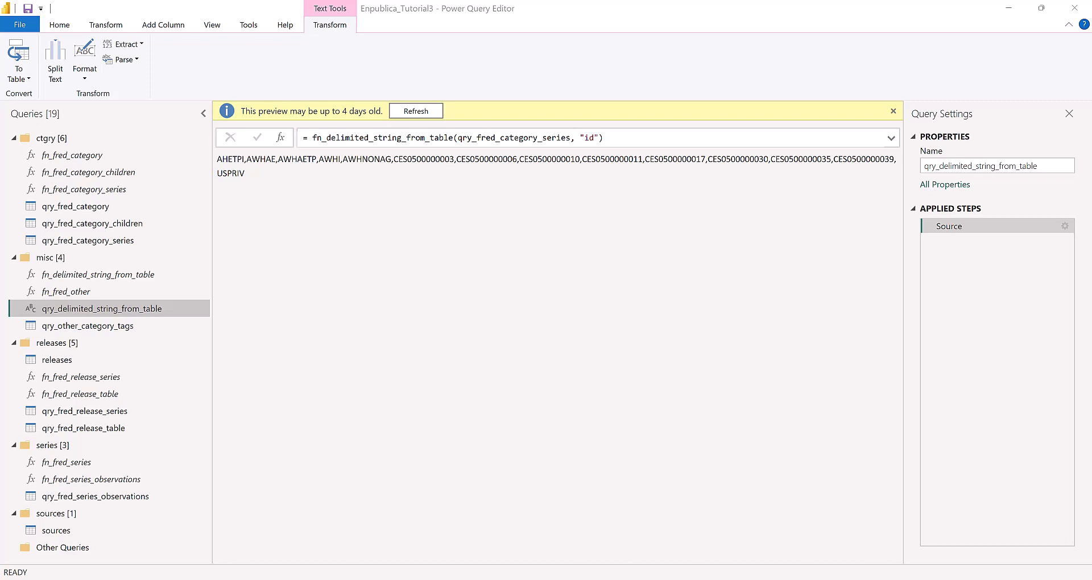
Examine fn_fred_series_observations and its qry_fred_series_observations example, highlighting the qry_delimited_string_from_table argument and checking that referenced query
left_click(57, 481)
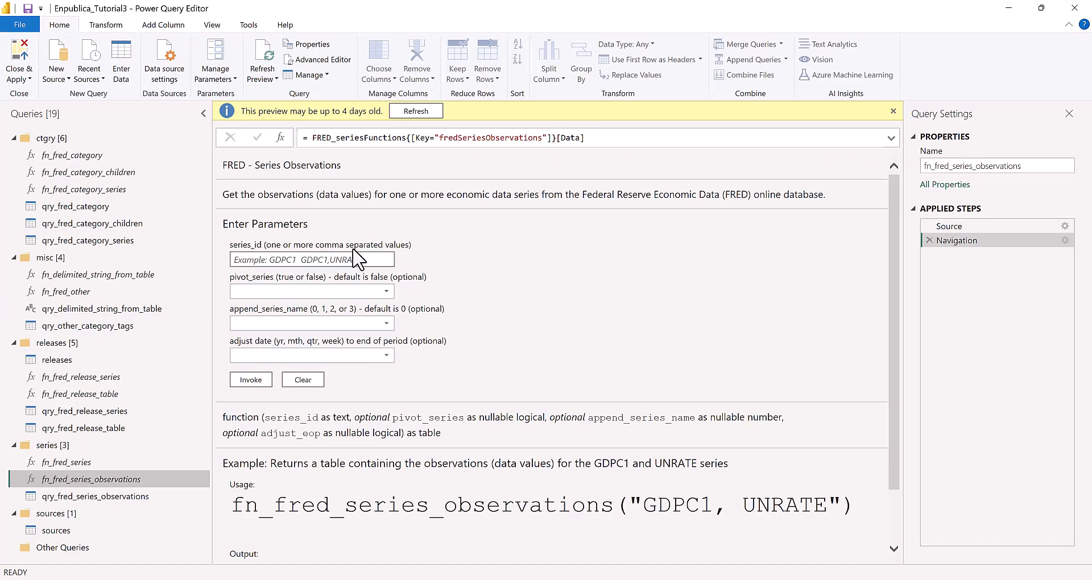
left_click(53, 500)
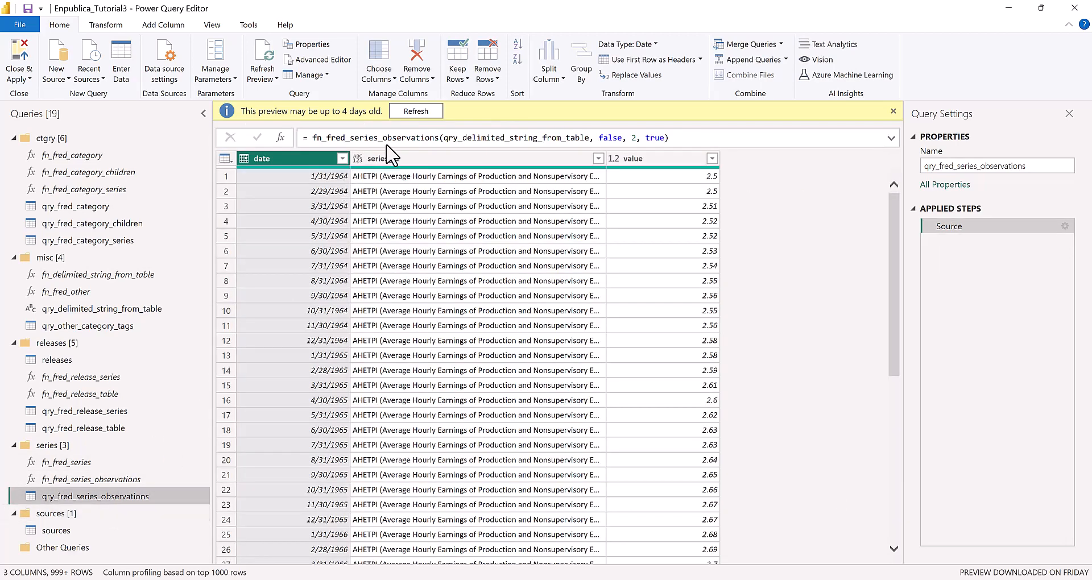
double_click(476, 137)
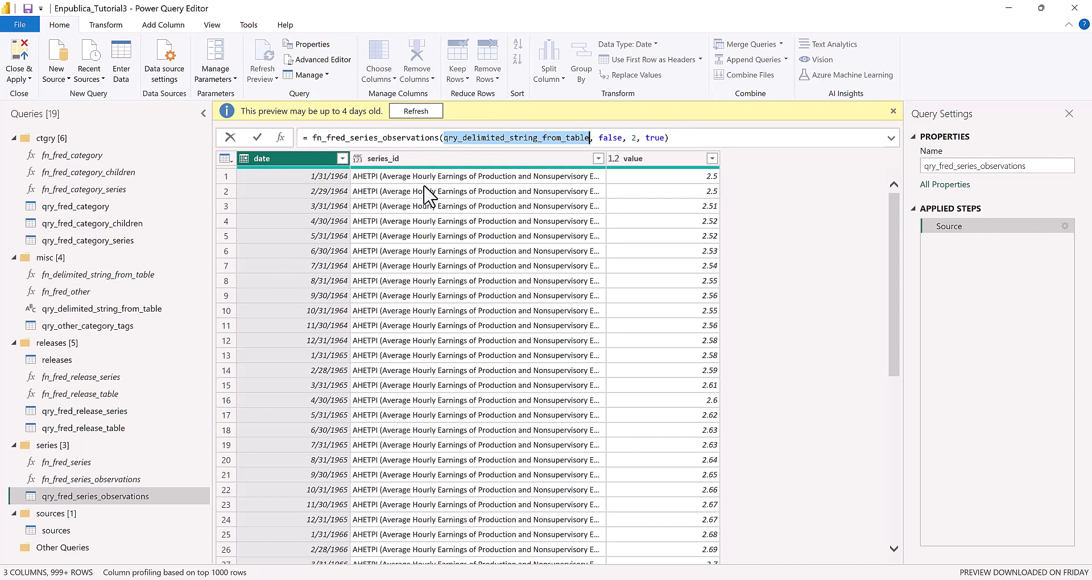
left_click(97, 313)
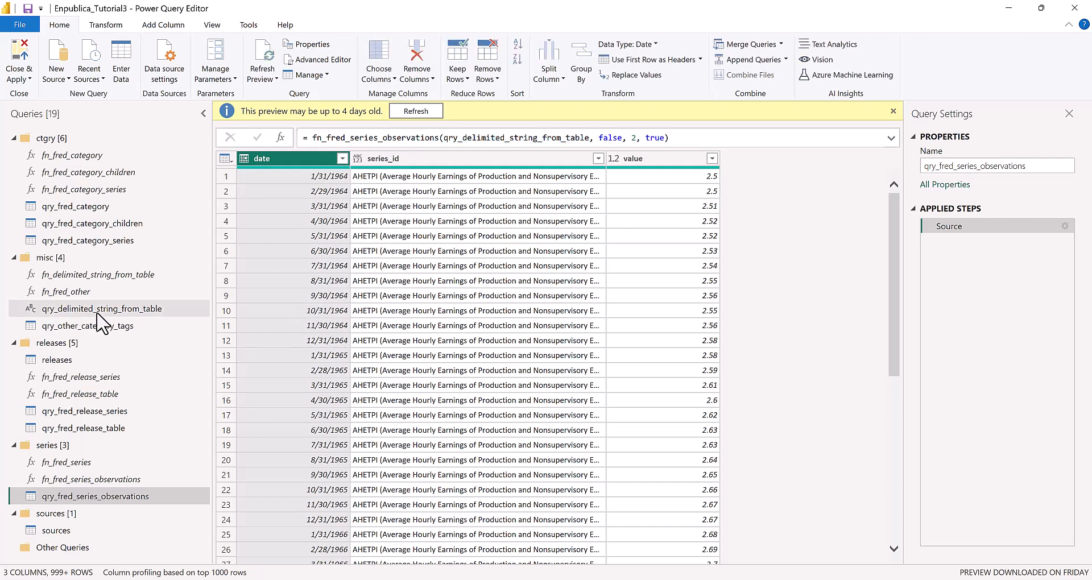
left_click(97, 313)
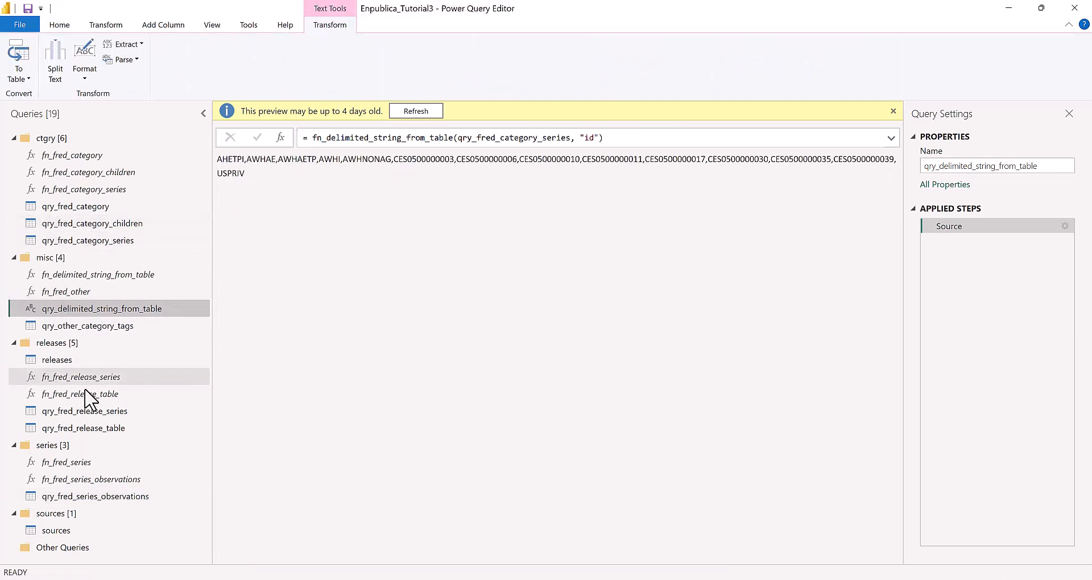
left_click(106, 498)
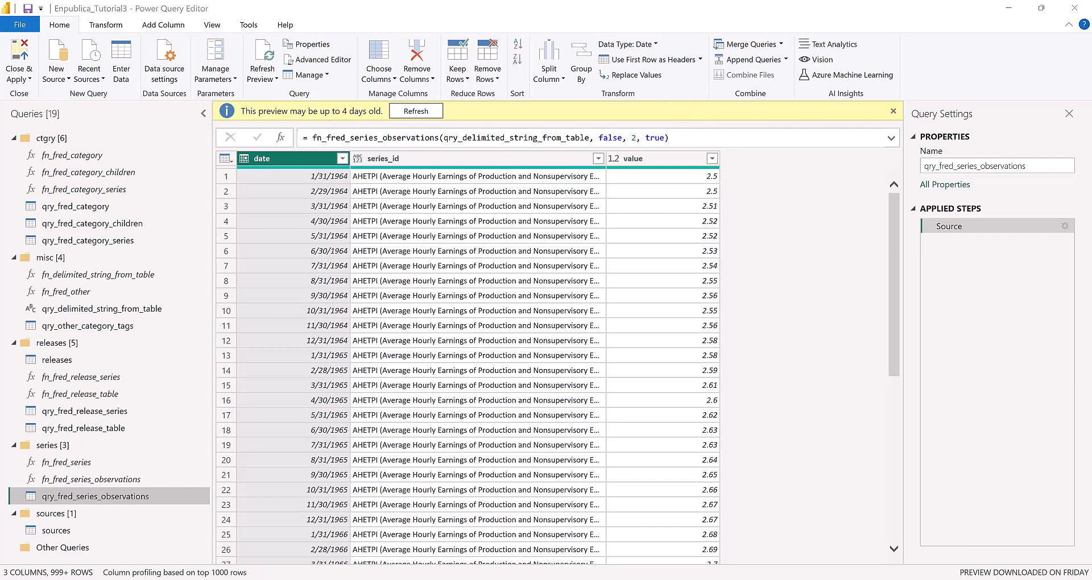
Inspect the fn_fred_other parameters and the Source step of qry_other_category_tags, highlighting the category_id=32306 argument
left_click(66, 293)
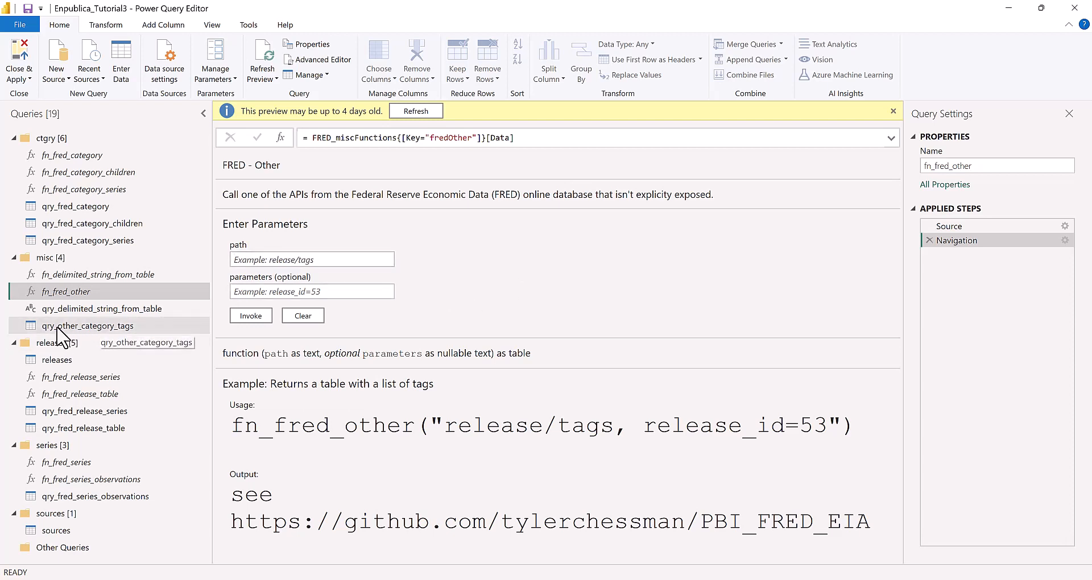
left_click(99, 328)
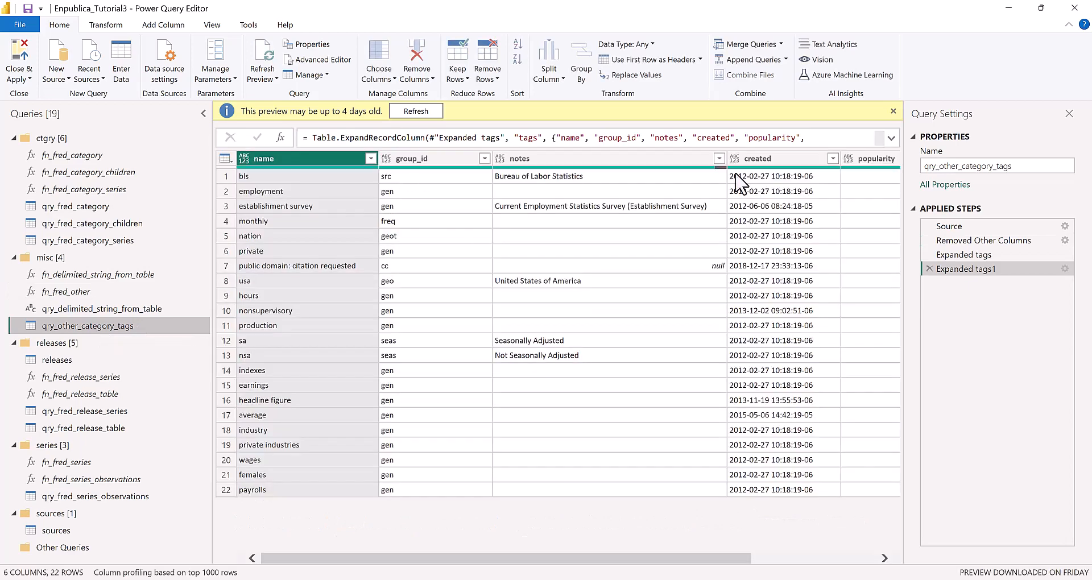
left_click(949, 227)
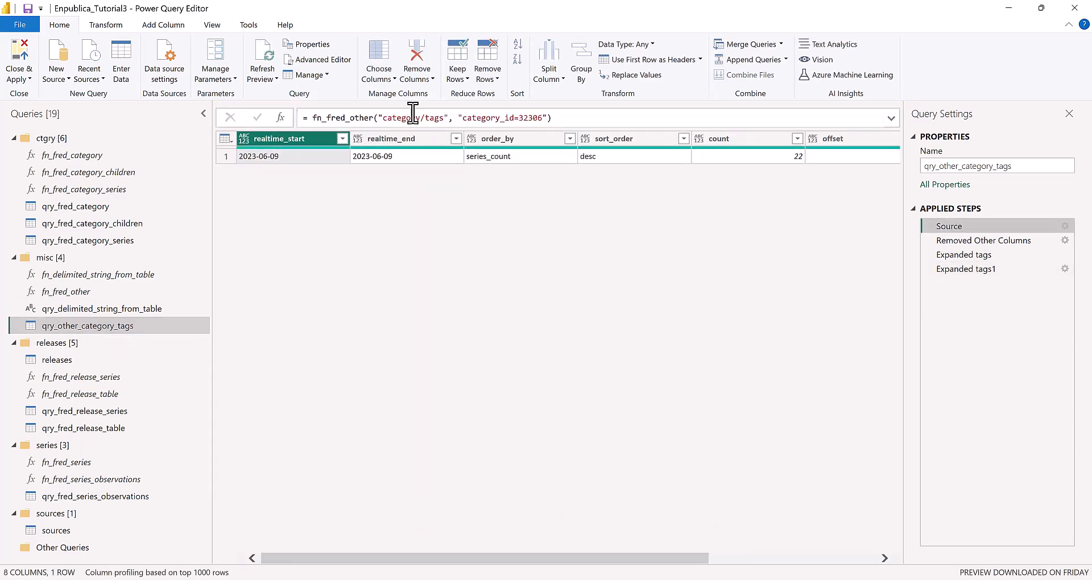
left_click_drag(382, 118, 539, 118)
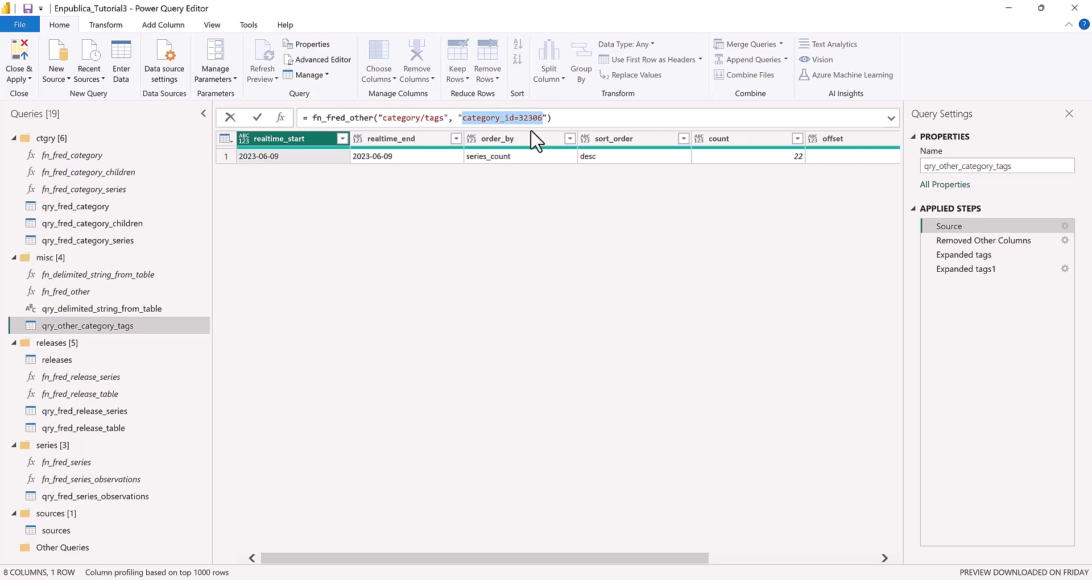
left_click(806, 365)
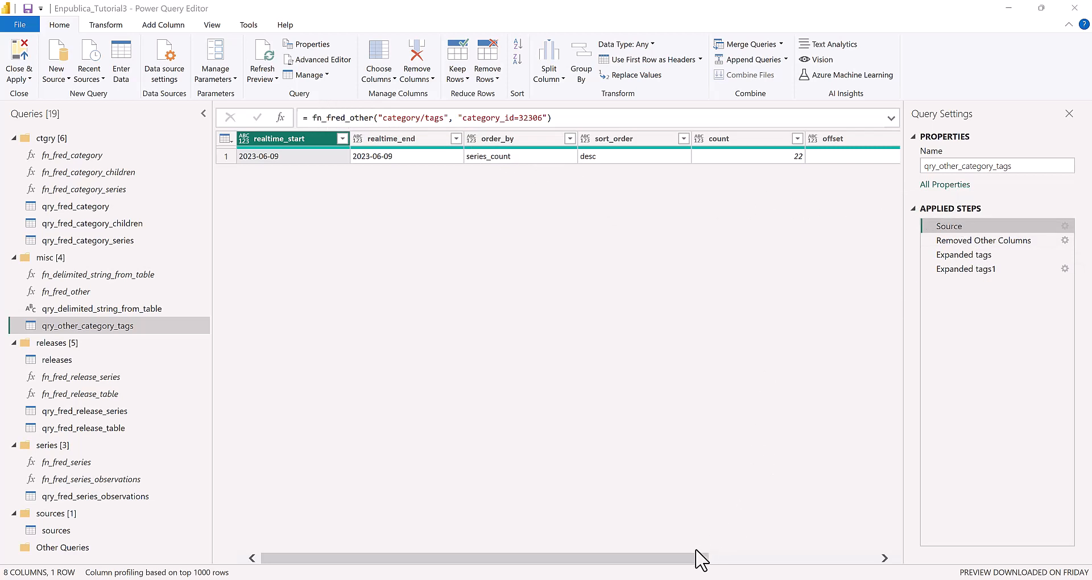
Examine the tags list column in the qry_other_category_tags source and review each applied step through Expanded tags1
left_click_drag(693, 559, 866, 570)
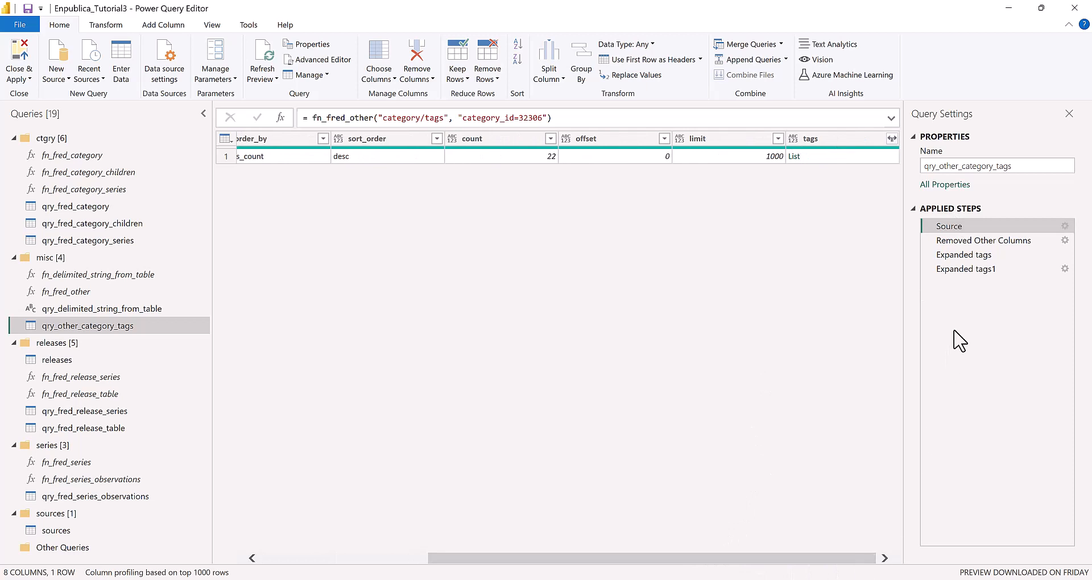
left_click(944, 240)
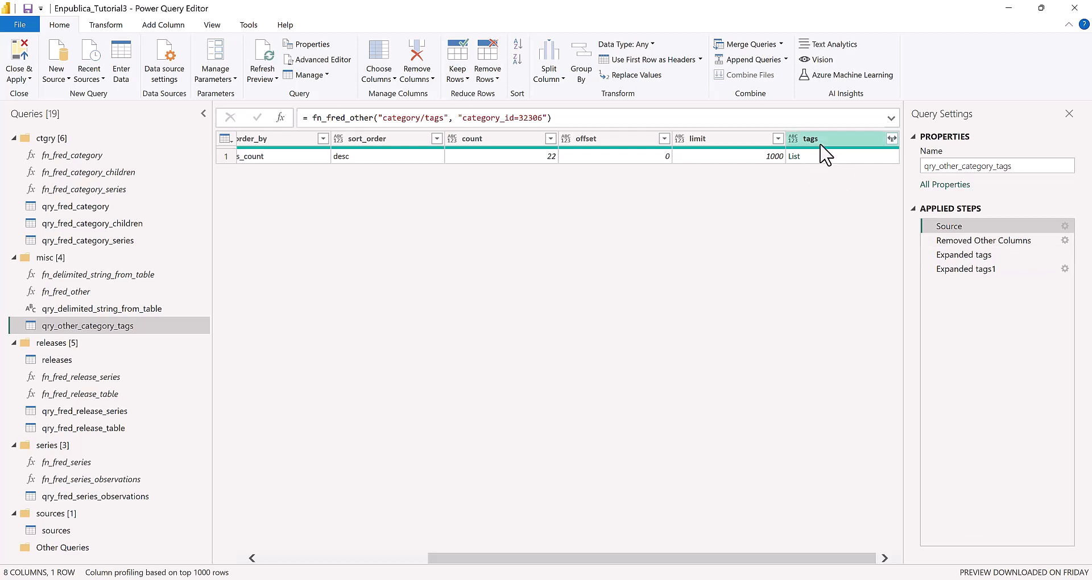
left_click(973, 244)
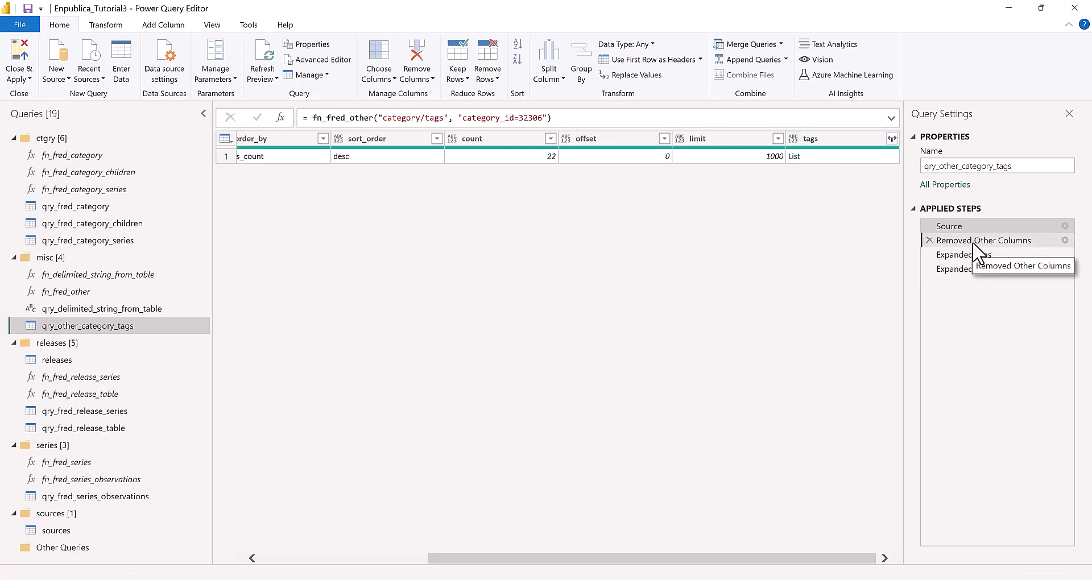
left_click(965, 256)
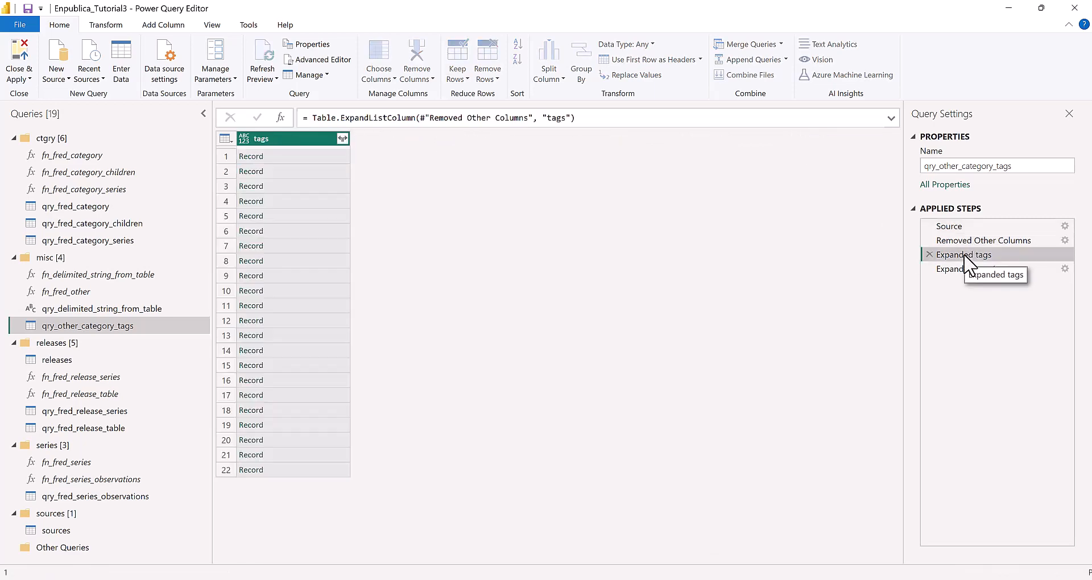
left_click(965, 269)
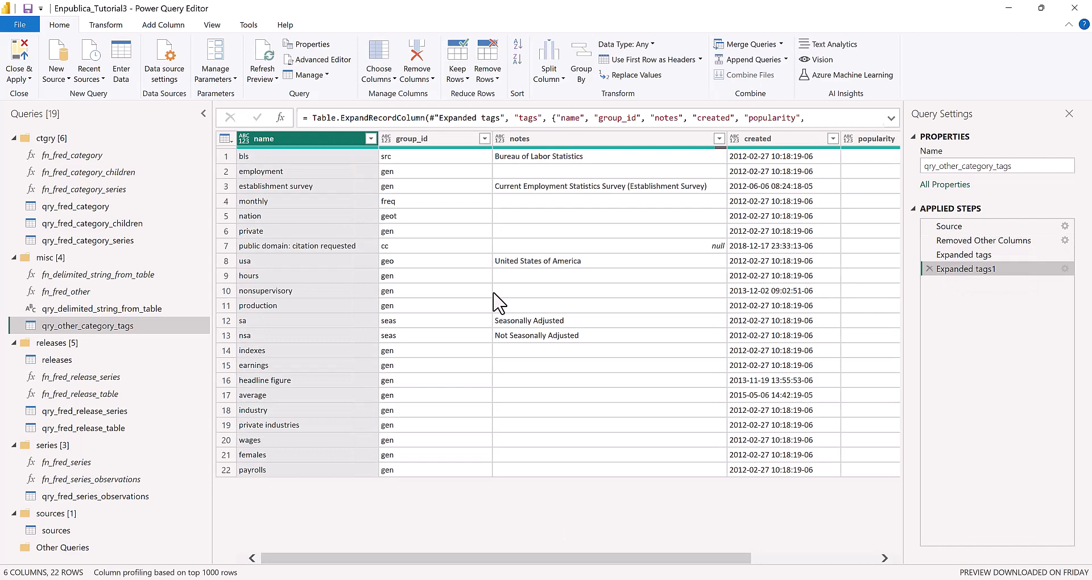
Review the releases table's columns and the parameters of the fn_fred_release_series and fn_fred_release_table functions
left_click(75, 361)
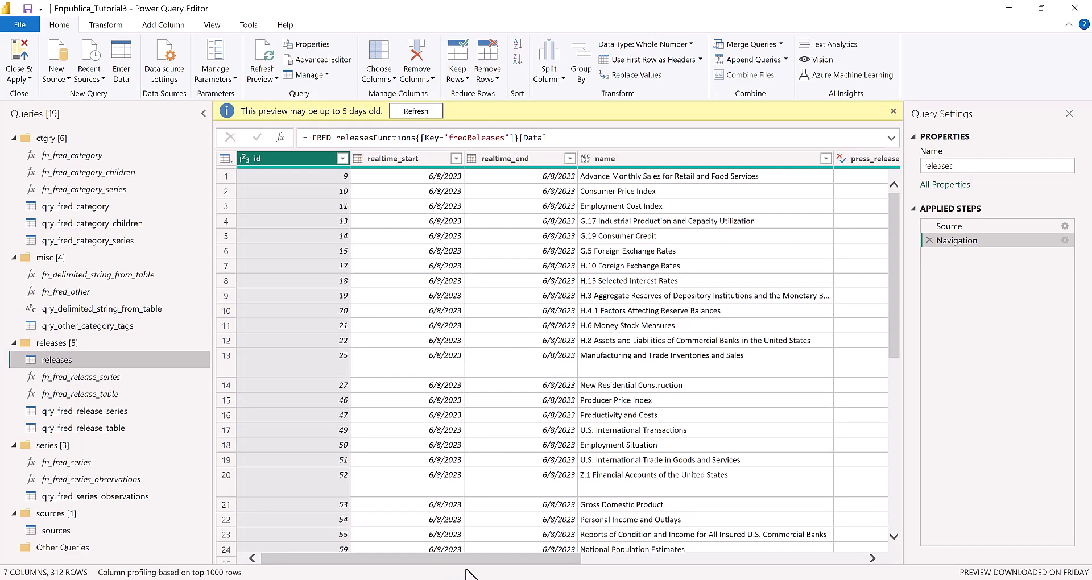
left_click_drag(481, 558, 581, 559)
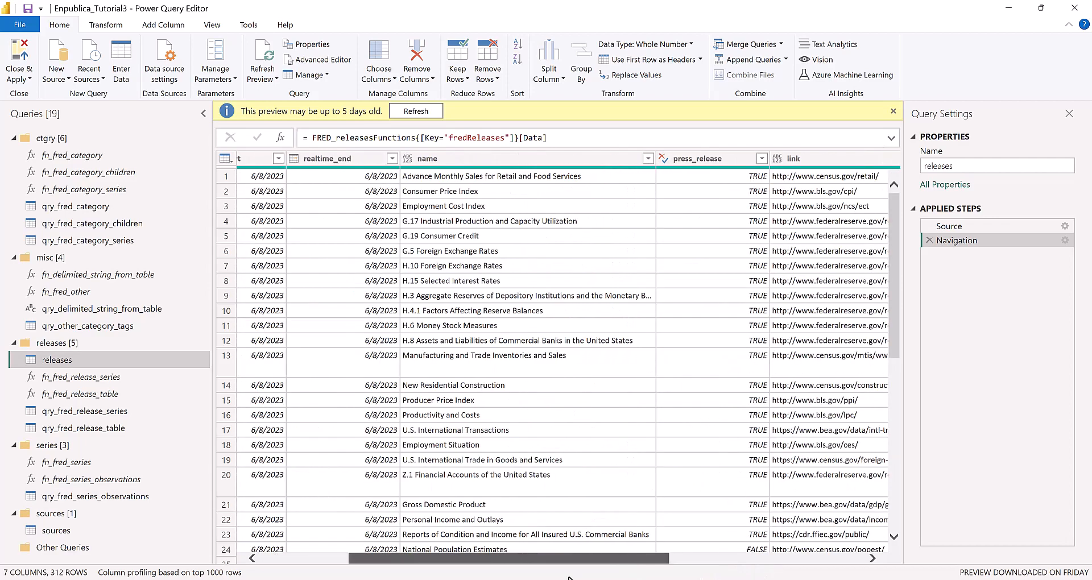
left_click(90, 379)
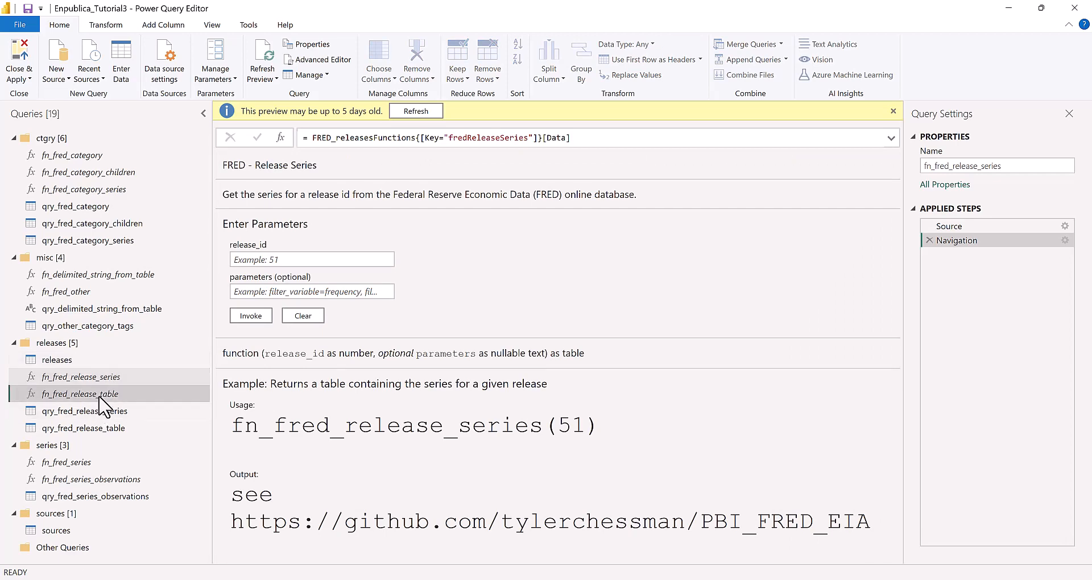
left_click(142, 398)
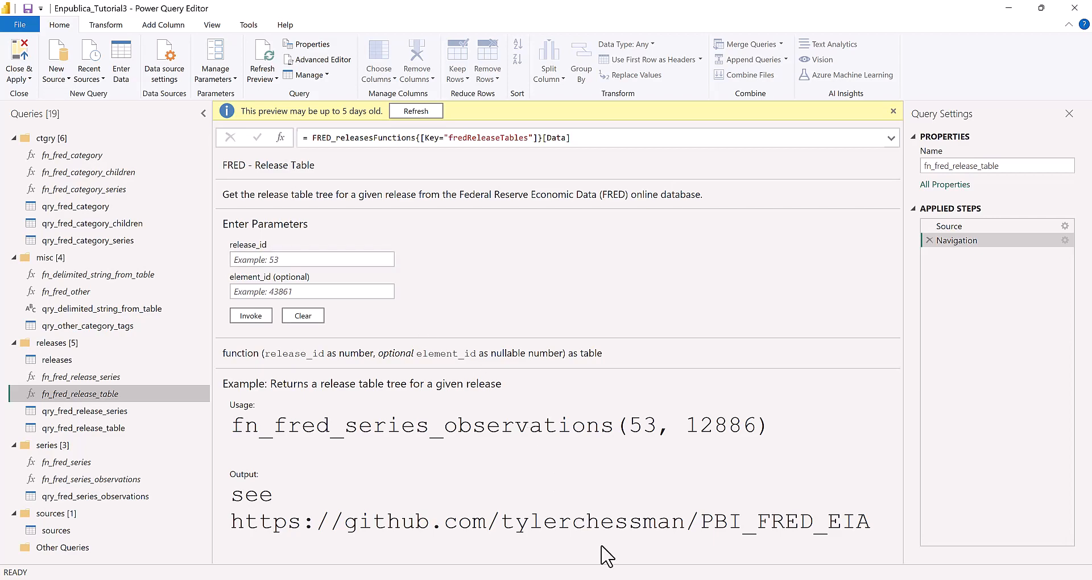
Switch to the FRED website in the browser, browse to page 3 of the releases, and open the Gross Domestic Product release
left_click(724, 546)
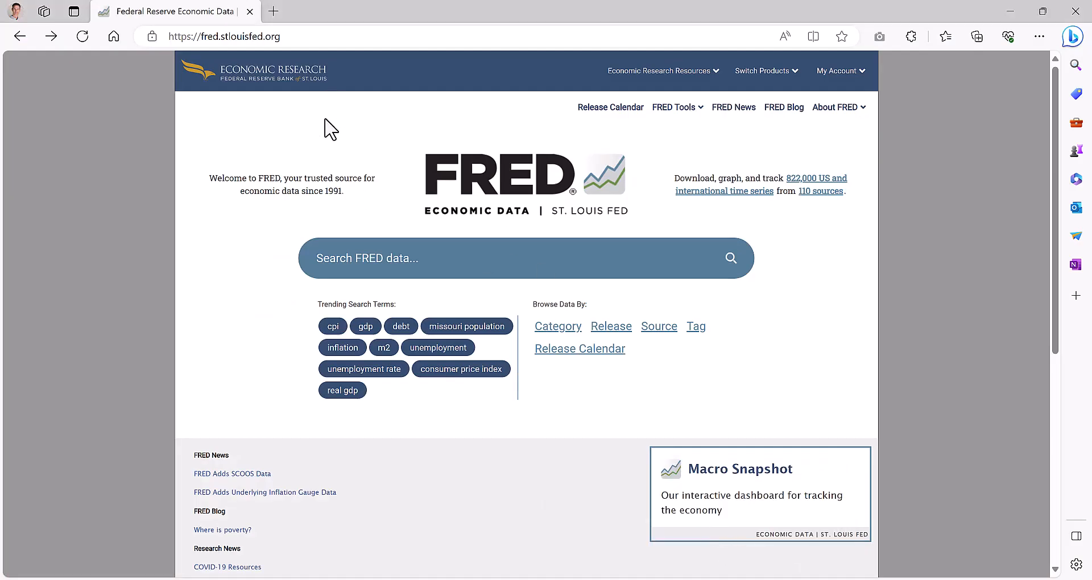
left_click(611, 327)
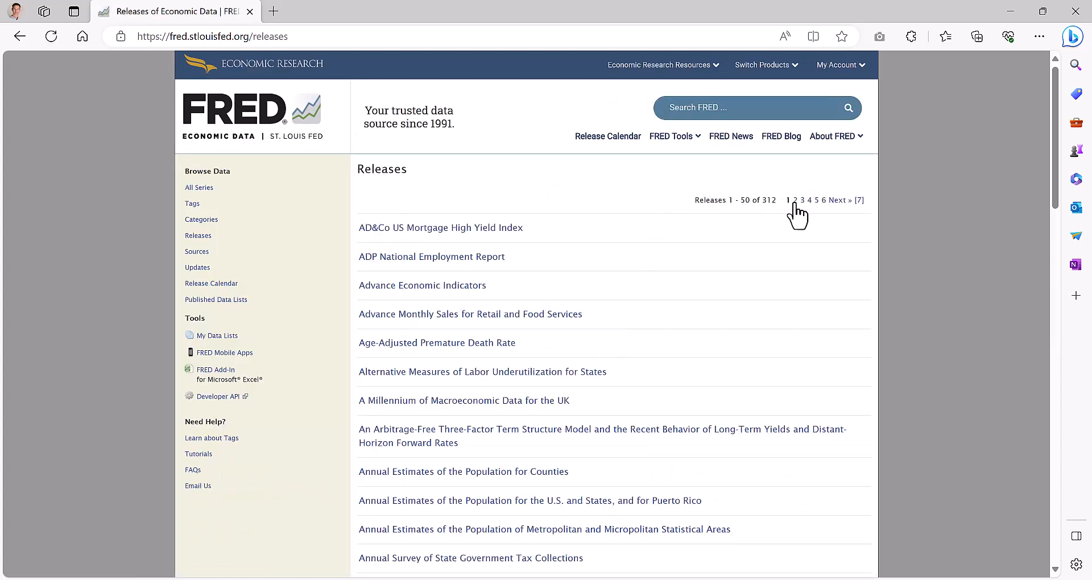
left_click(801, 200)
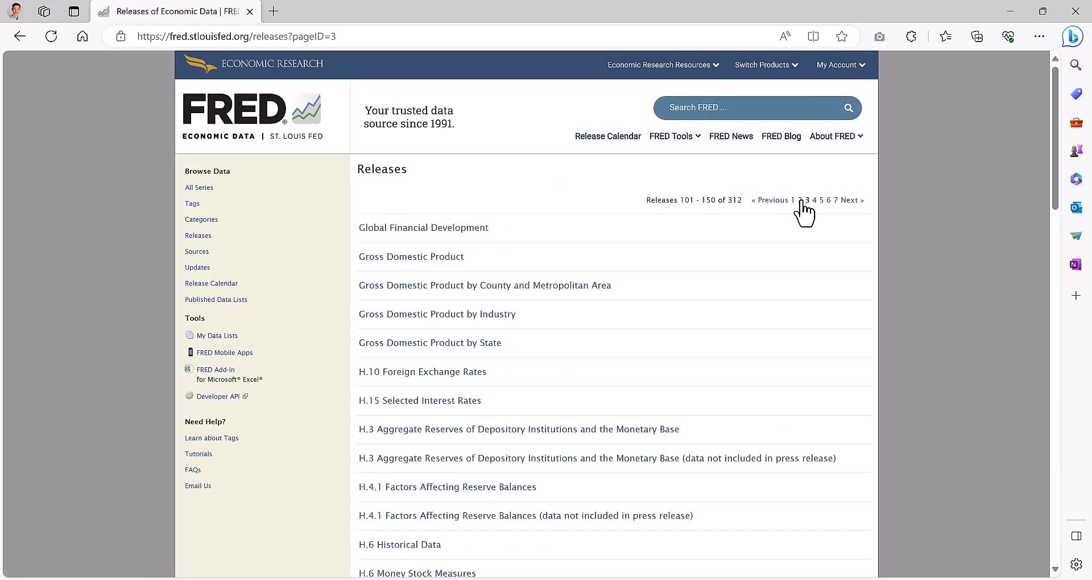
left_click(422, 257)
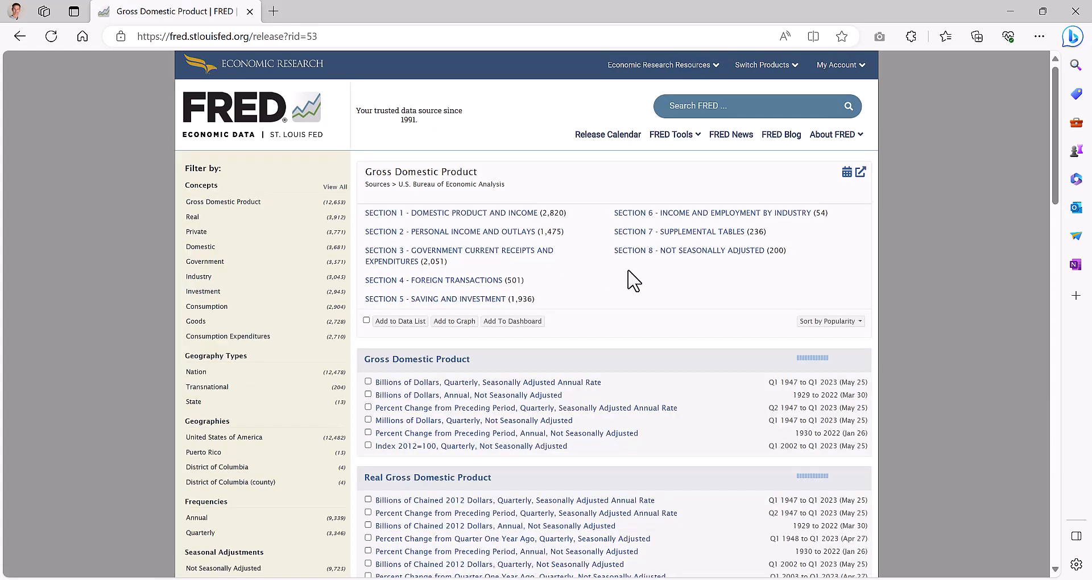
Open the quarterly release table for Table 1.1.6, Real Gross Domestic Product, Chained Dollars, under Section 1 - Domestic Product and Income
left_click(449, 214)
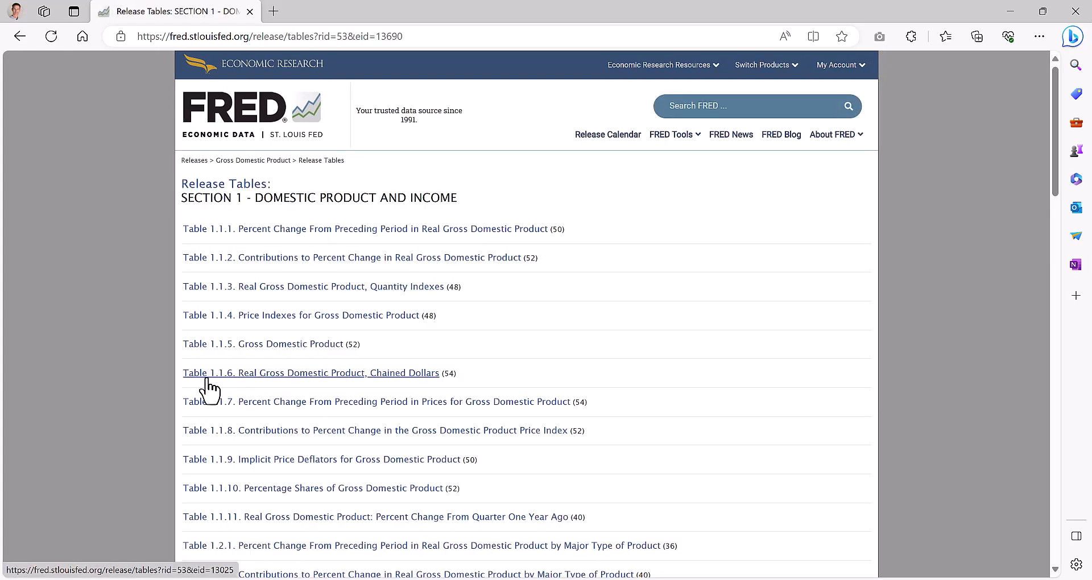
left_click(265, 376)
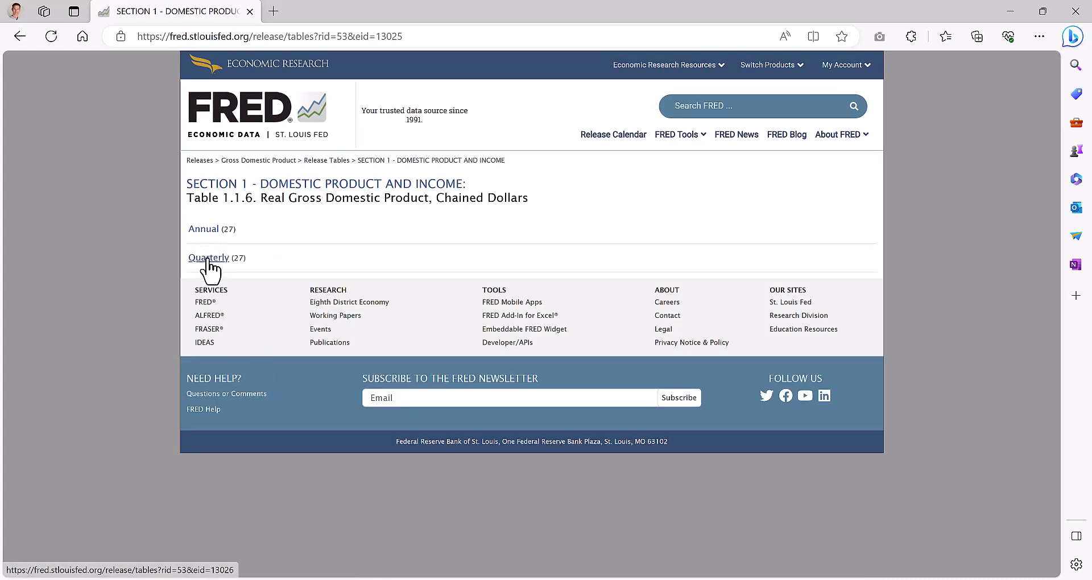
left_click(206, 259)
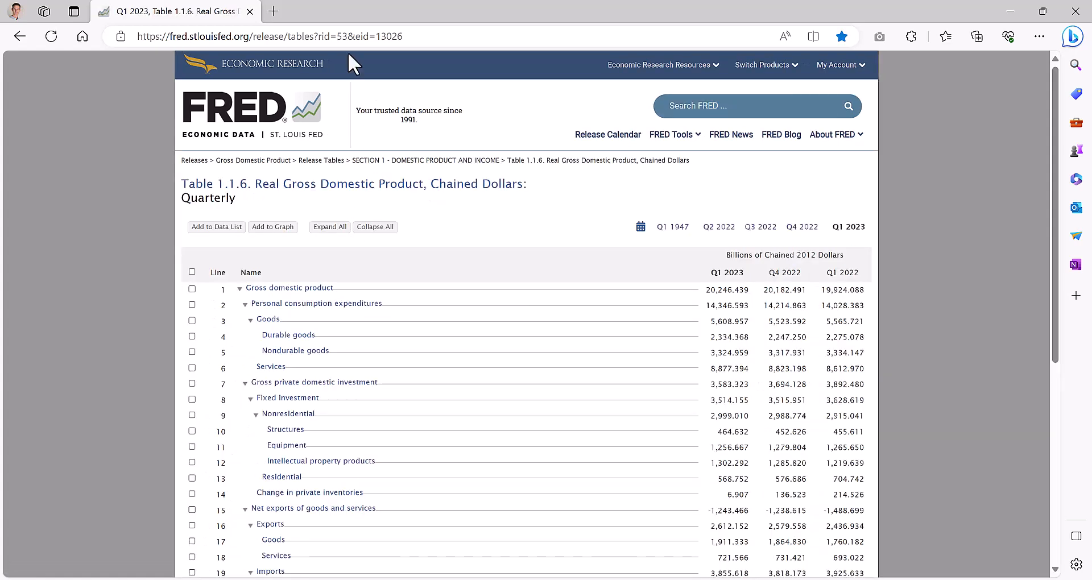
Highlight the rid value in the quarterly table's web address and review the table's rows from Gross domestic product through Residual
left_click_drag(336, 36, 343, 35)
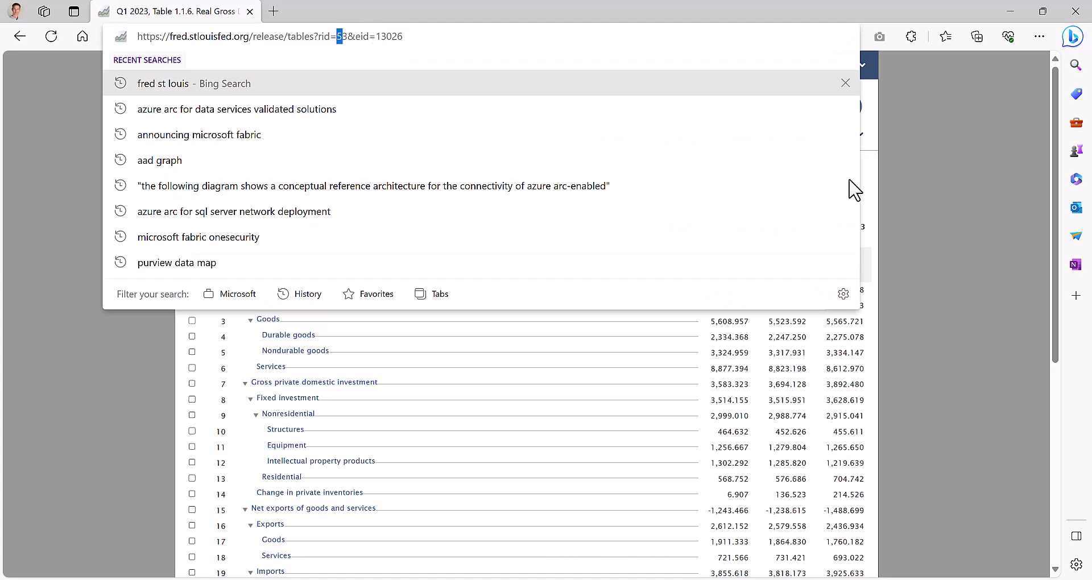
left_click(916, 201)
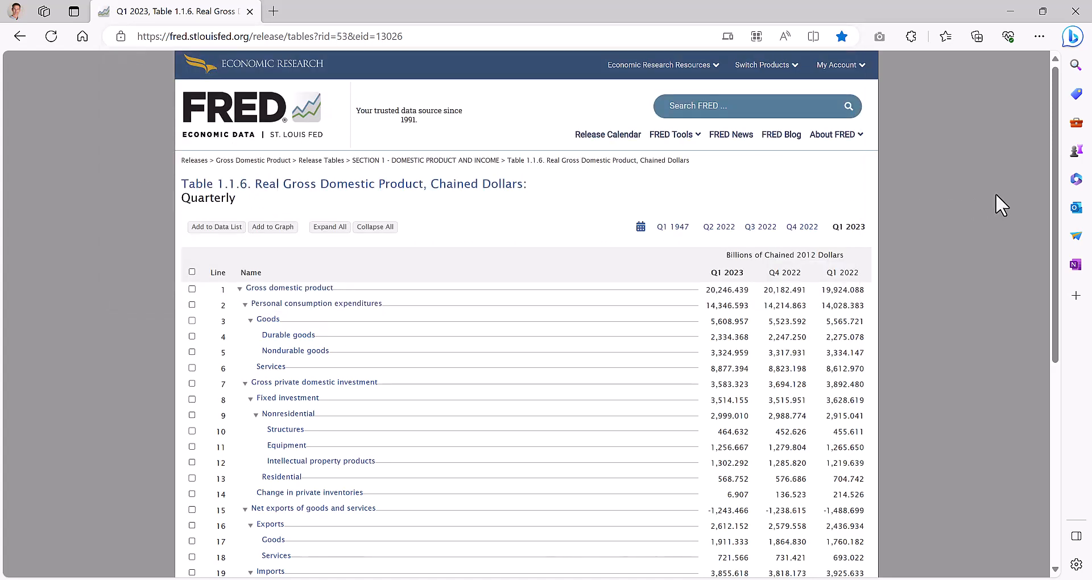
scroll(1052, 173, "down", 3)
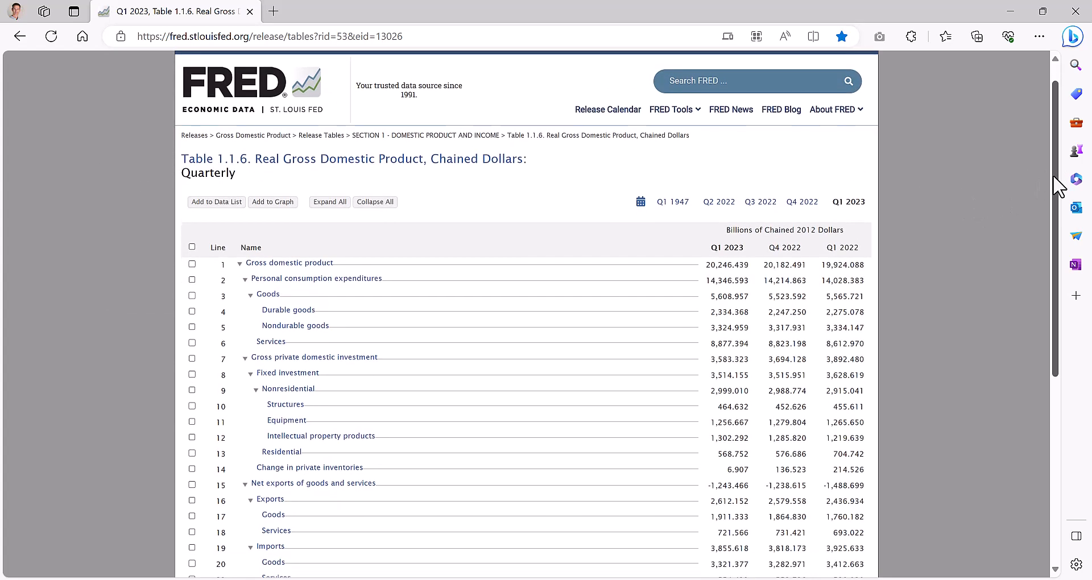
scroll(1049, 196, "down", 3)
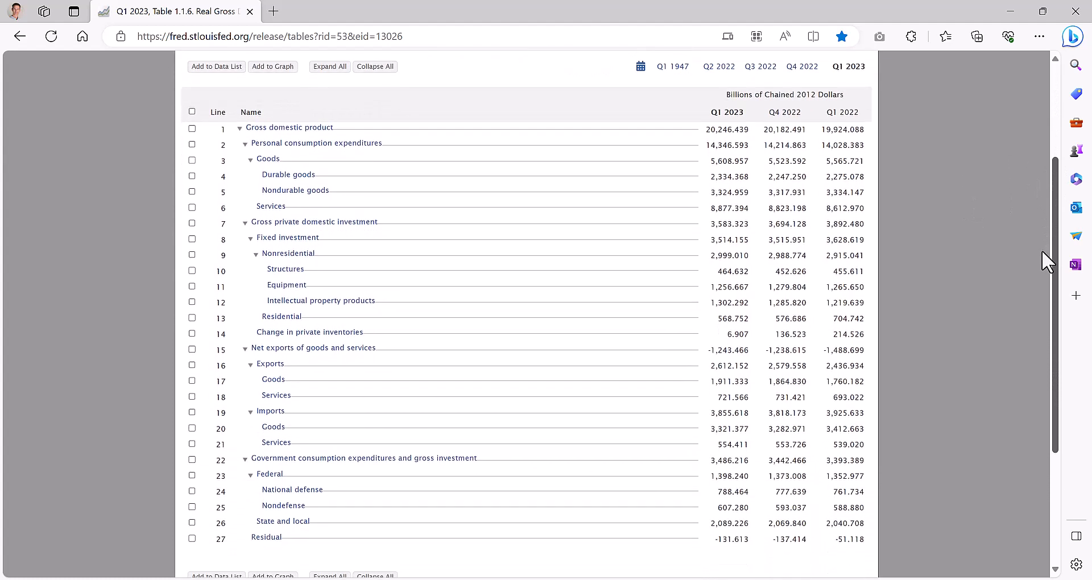
scroll(1042, 250, "down", 1)
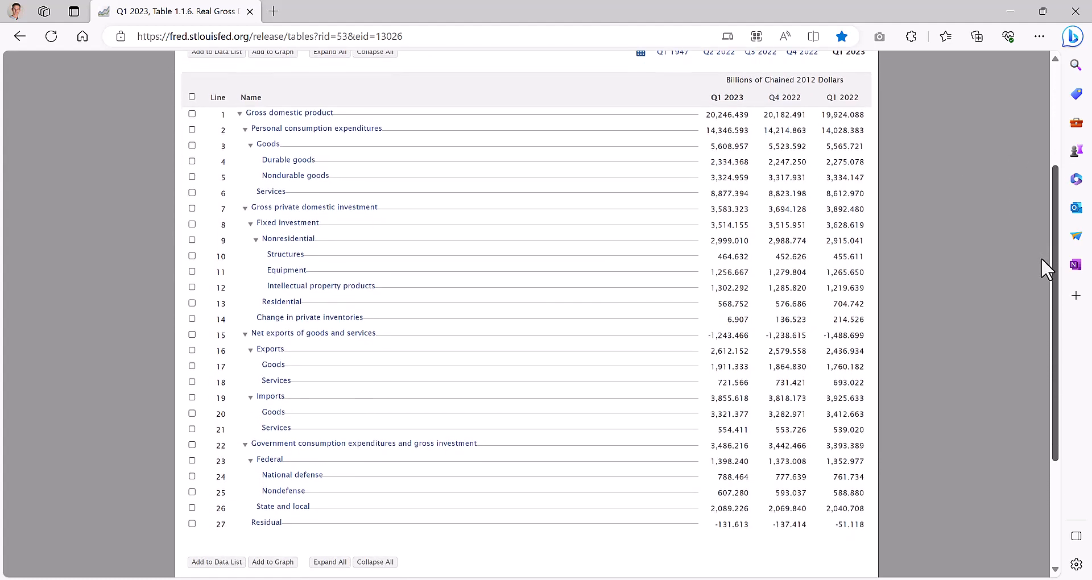
scroll(1040, 257, "down", 2)
scroll(1038, 278, "up", 2)
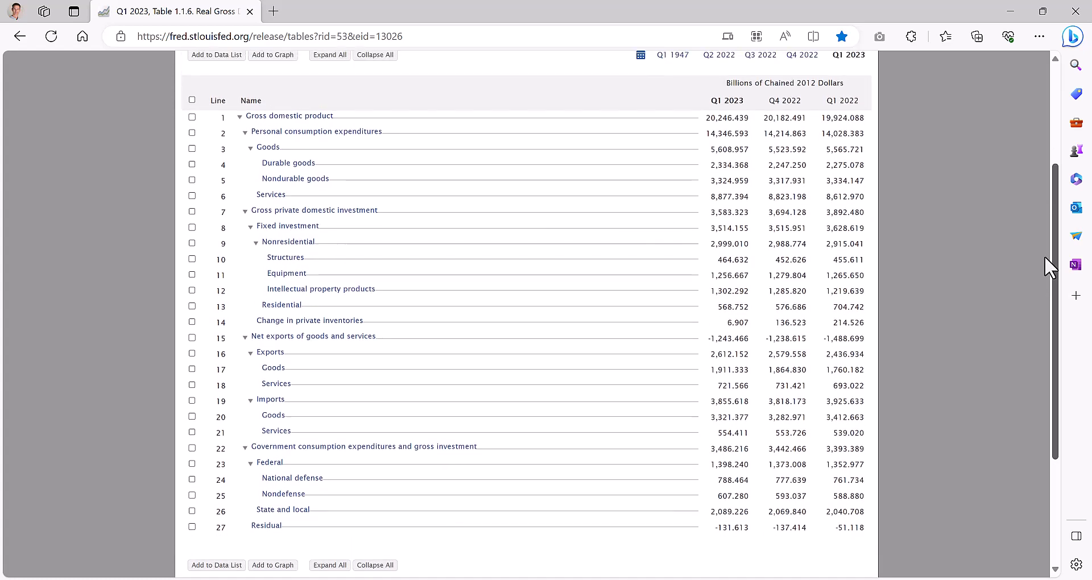
Switch to the Power Query Editor and examine the columns of qry_fred_release_table at its Source and Renamed Columns steps
left_click(1011, 16)
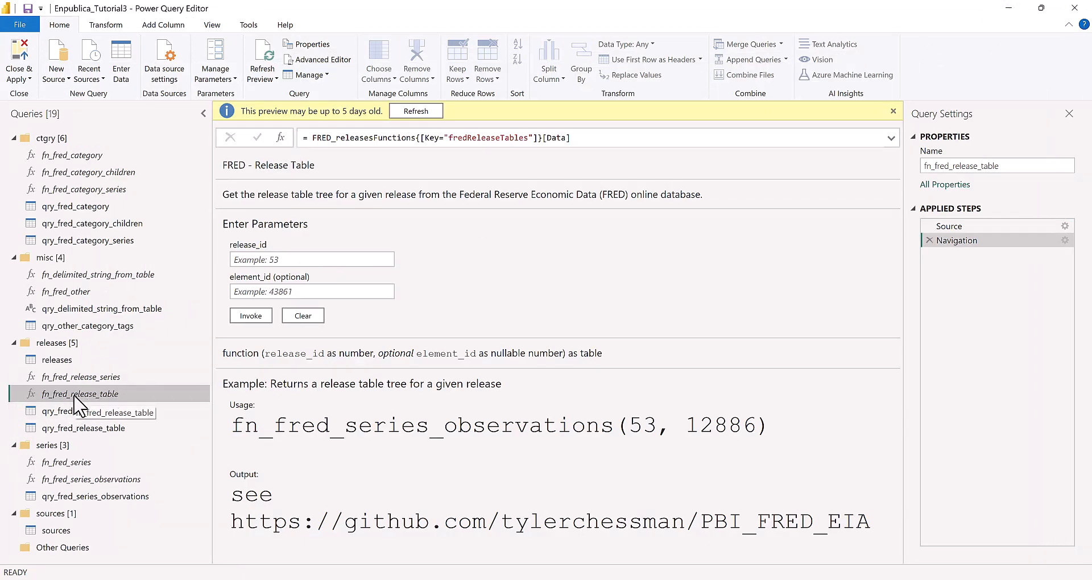
left_click(97, 434)
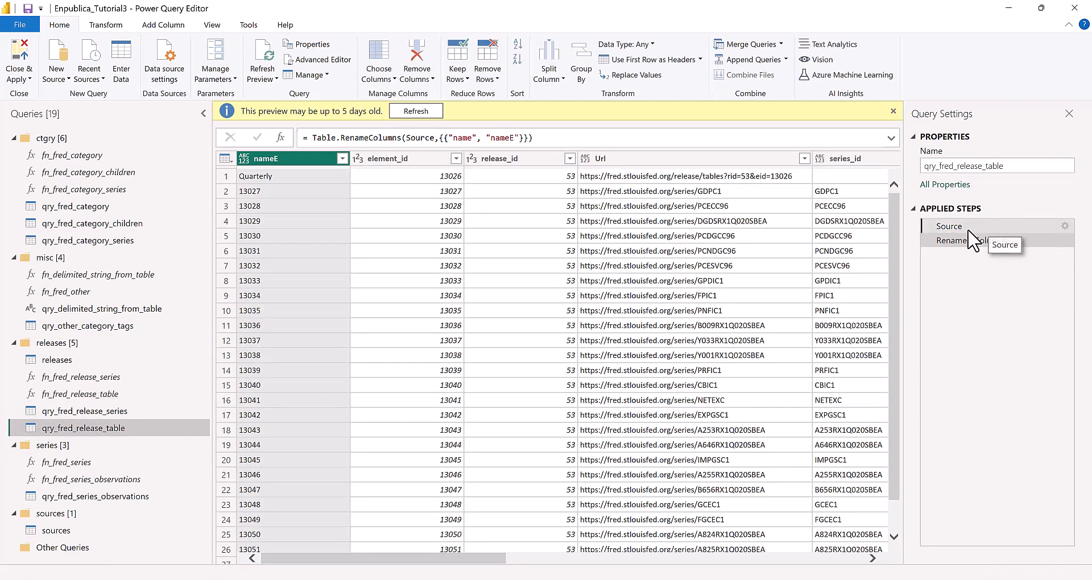
left_click(968, 228)
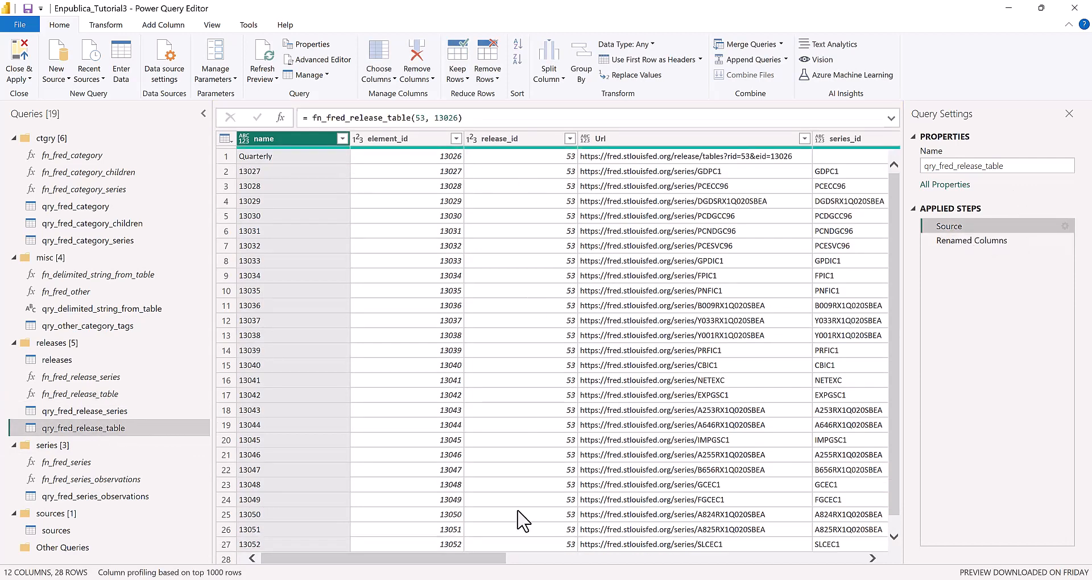
left_click_drag(453, 559, 770, 560)
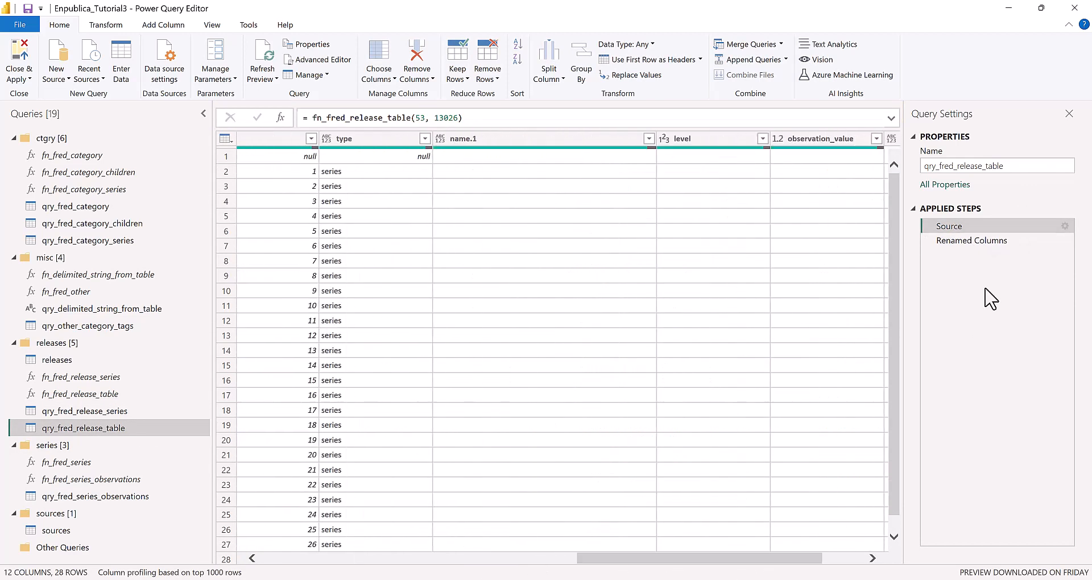
left_click(992, 241)
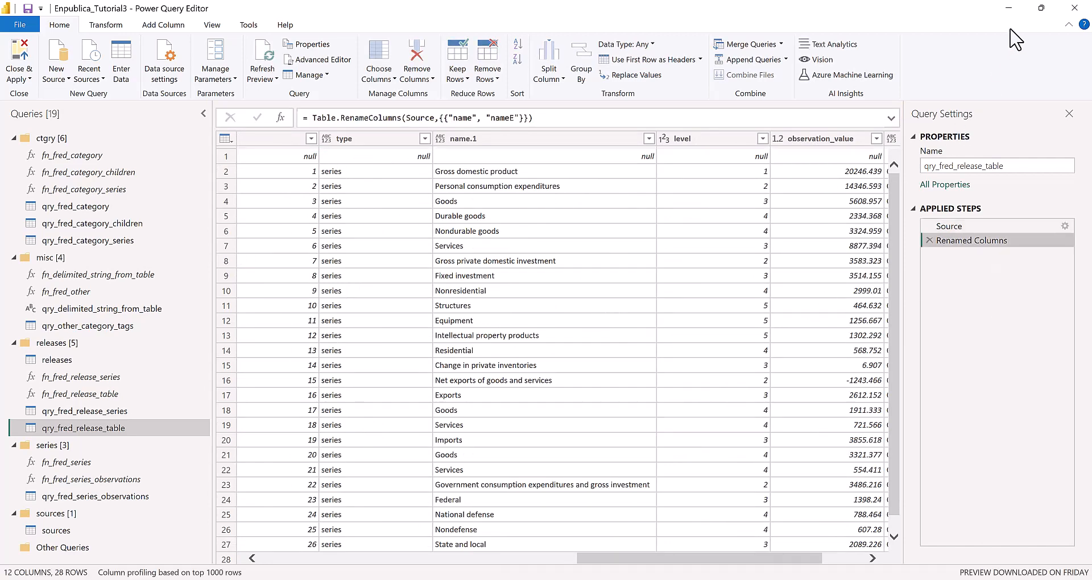
Switch to the Power BI report and view the Release Table visual from the Releases page in focus mode
left_click(1008, 8)
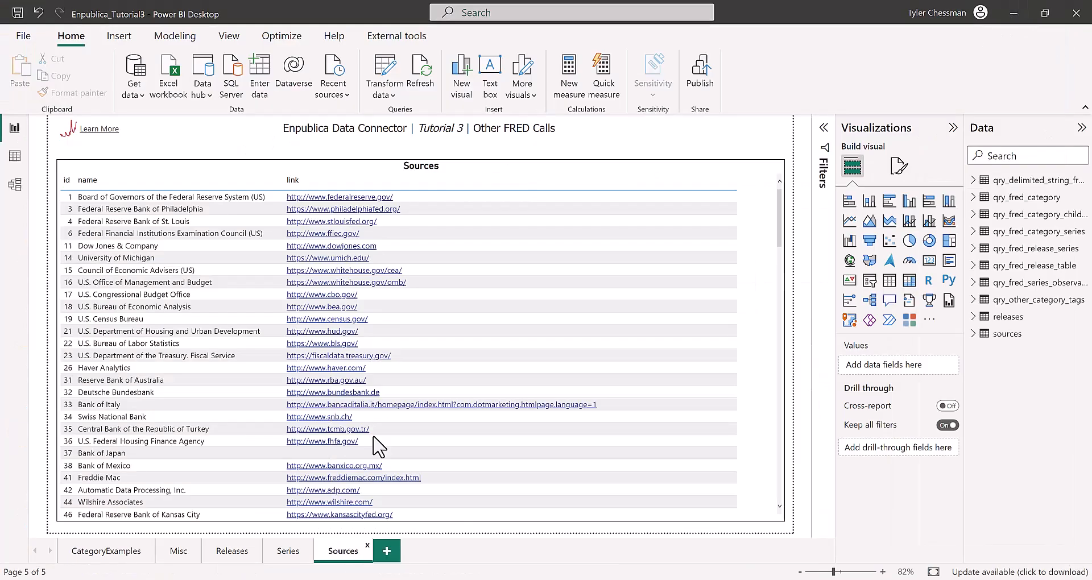
left_click(232, 551)
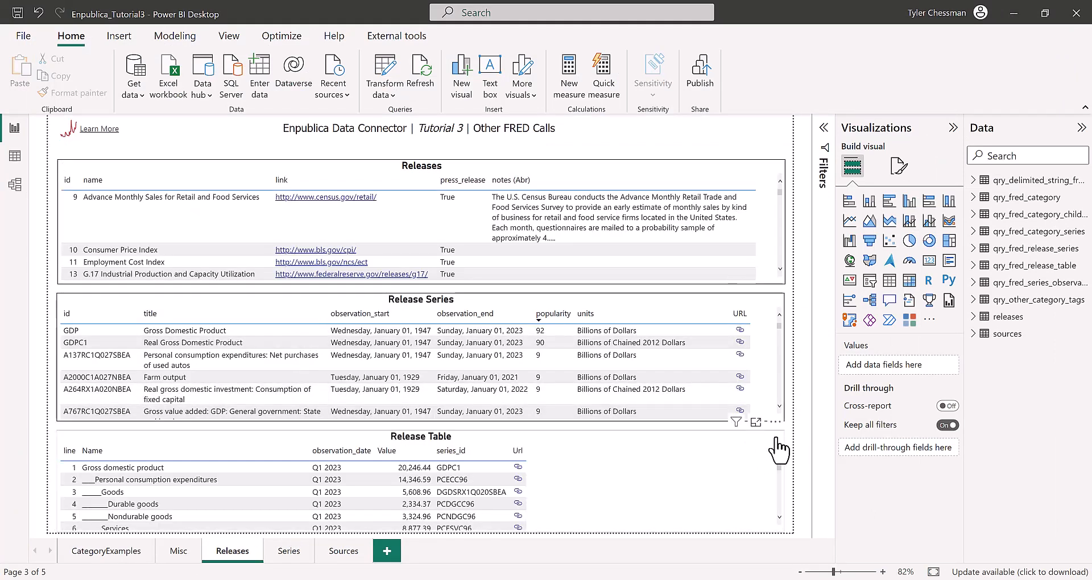
left_click(755, 423)
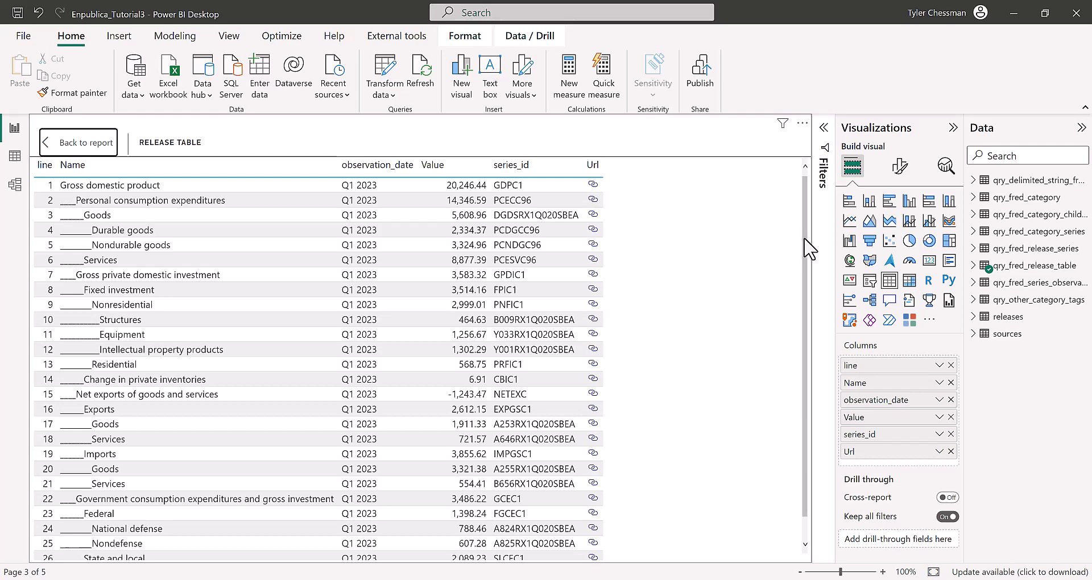
mouse_move(804, 239)
left_mouse_down()
mouse_move(803, 264)
mouse_move(808, 220)
left_mouse_up()
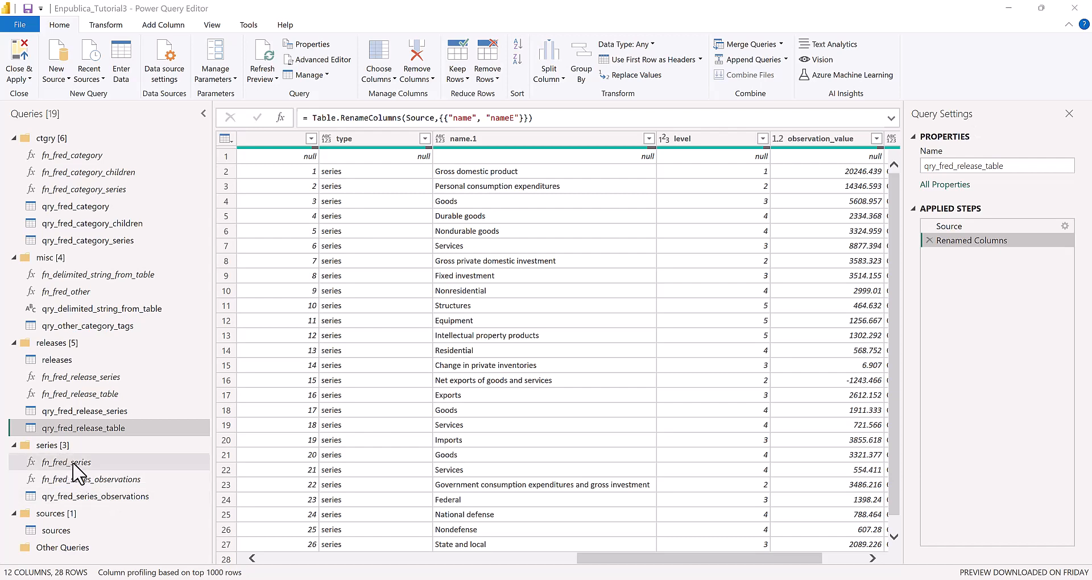
In the Power Query Editor, review the parameters of fn_fred_series and fn_fred_series_observations and the columns of the sources table
left_click(74, 463)
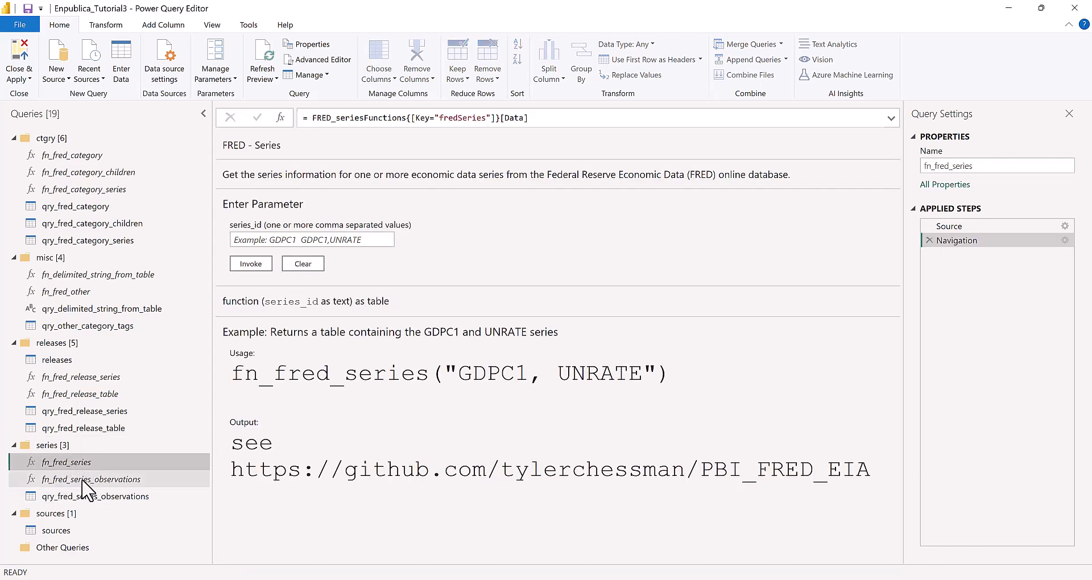
left_click(83, 481)
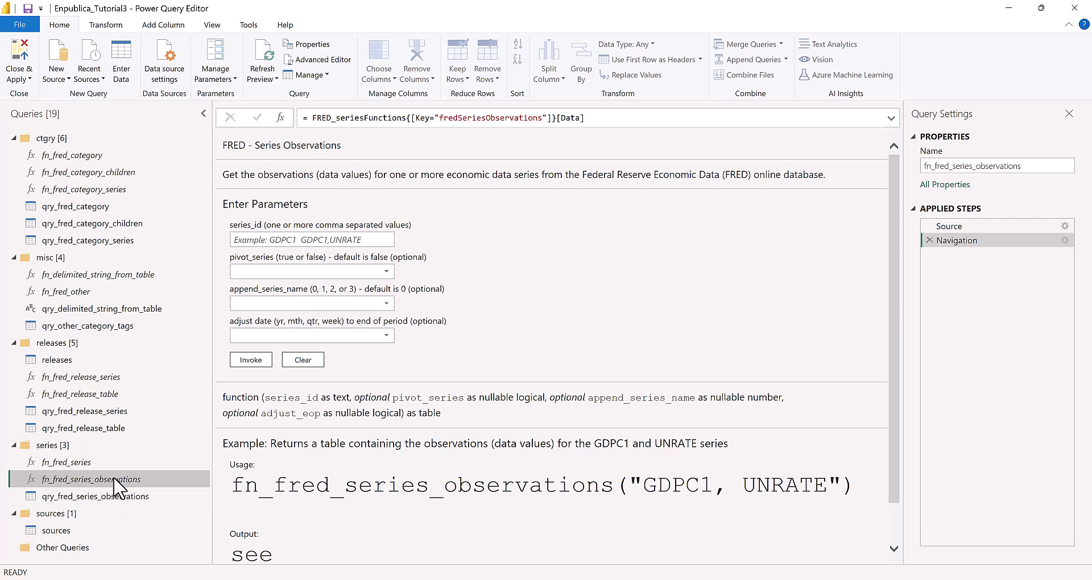
left_click(81, 533)
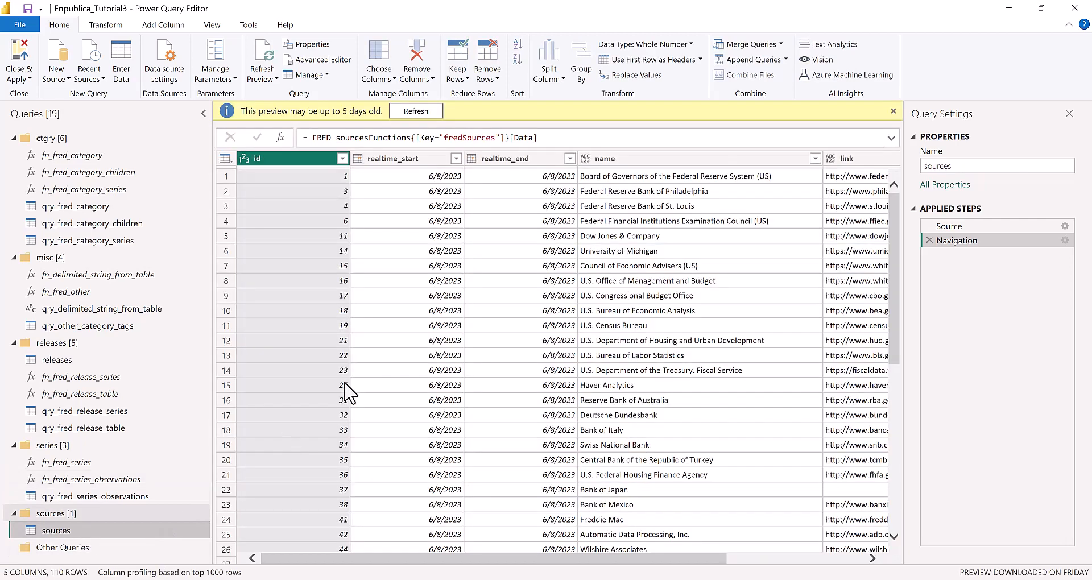
left_click_drag(519, 565, 418, 570)
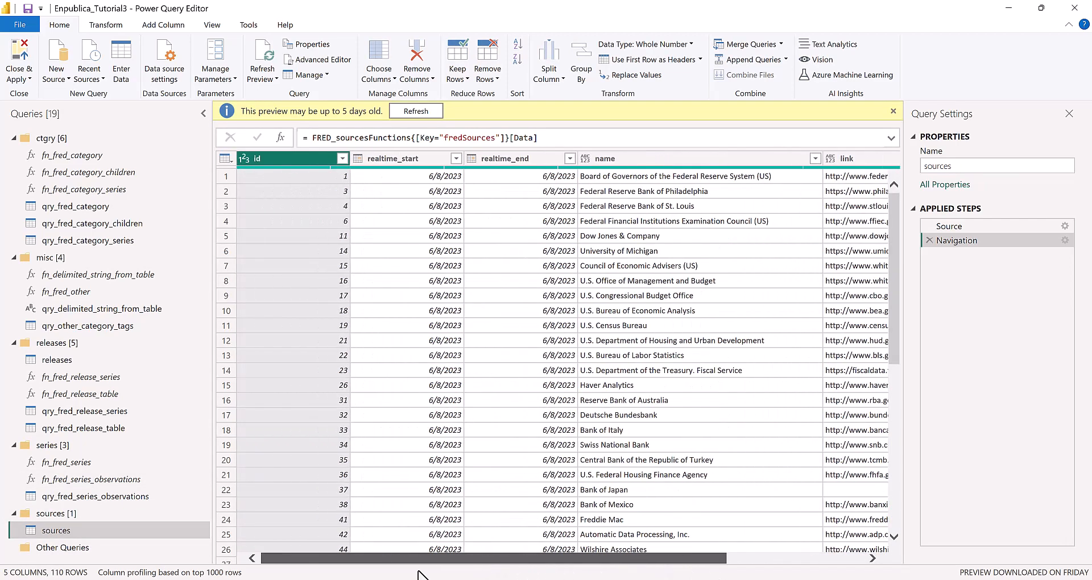
Switch back to the Power BI report and exit the Release Table visual's focus mode
left_click(1007, 9)
mouse_move(606, 577)
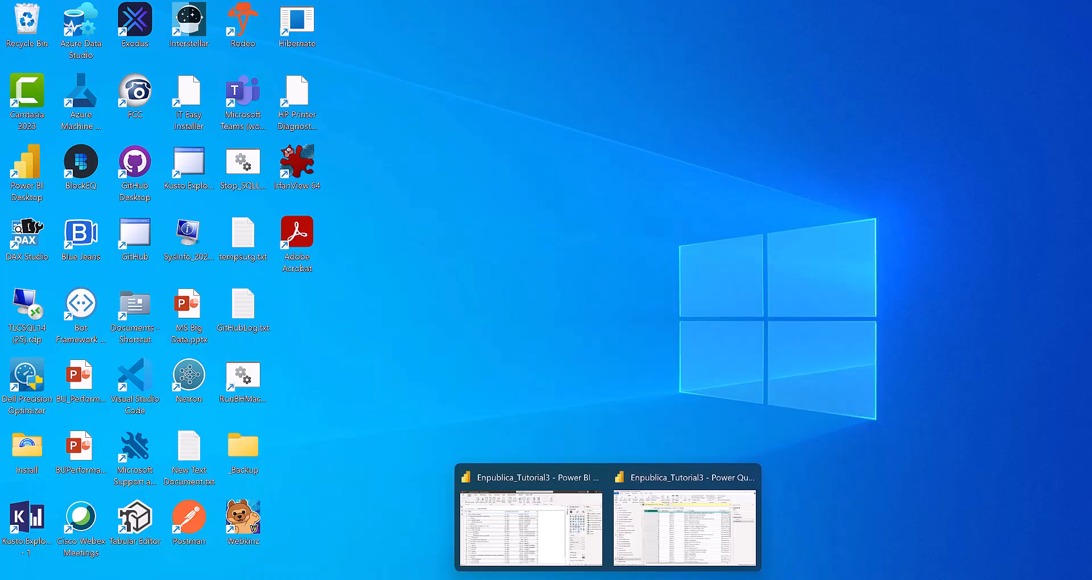
left_click(541, 528)
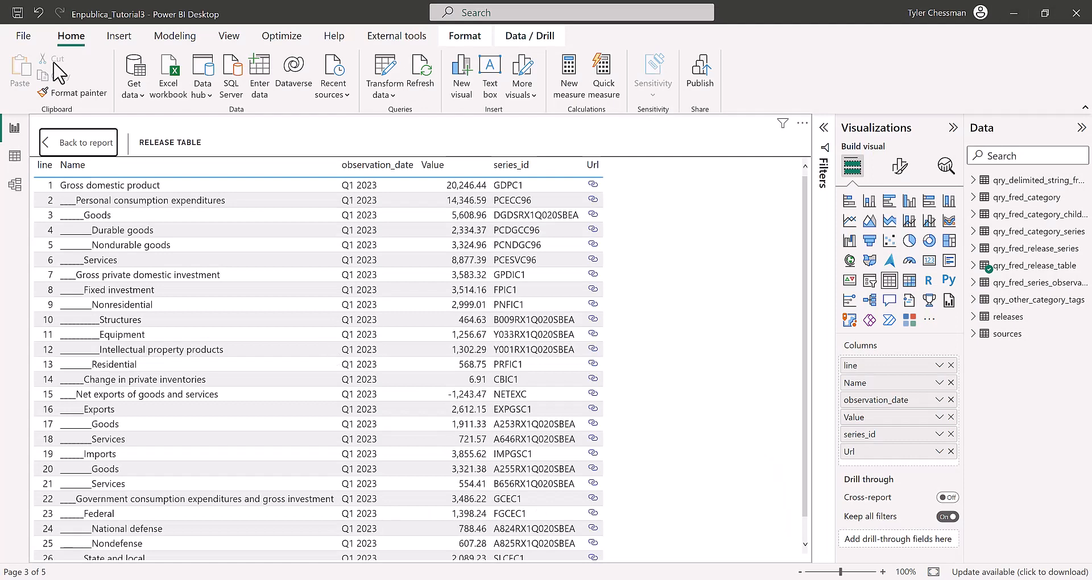
left_click(65, 143)
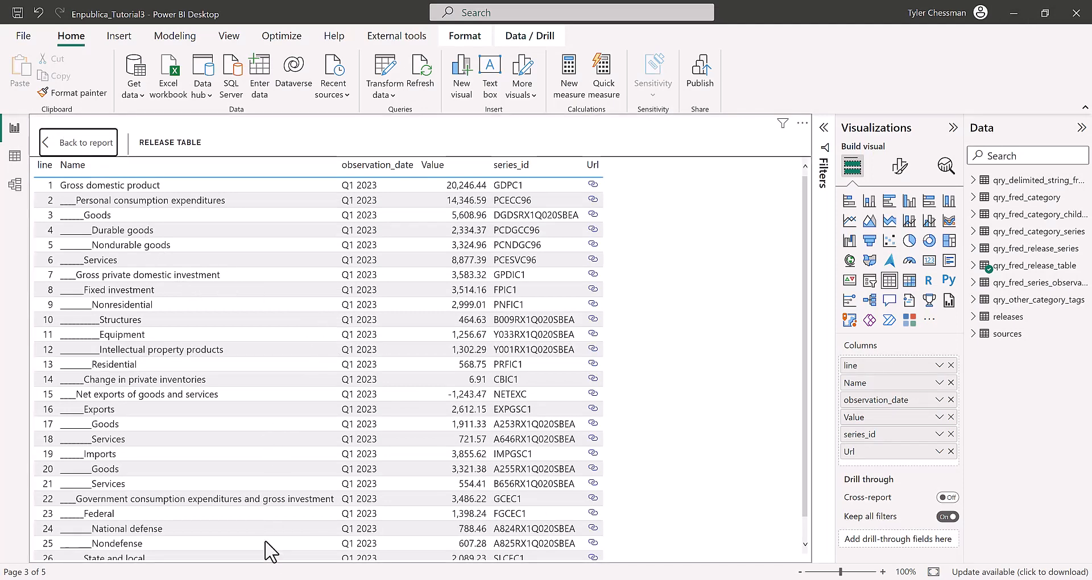